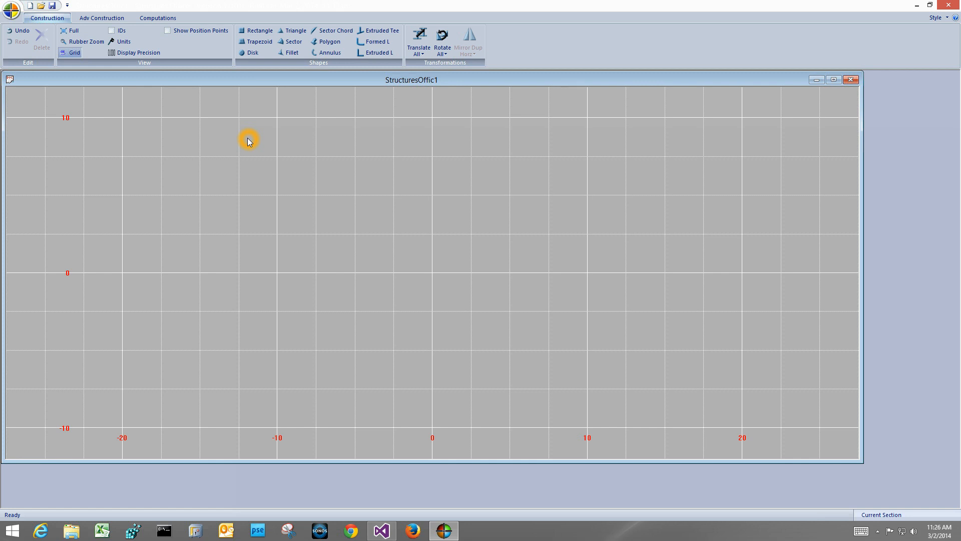
click(379, 53)
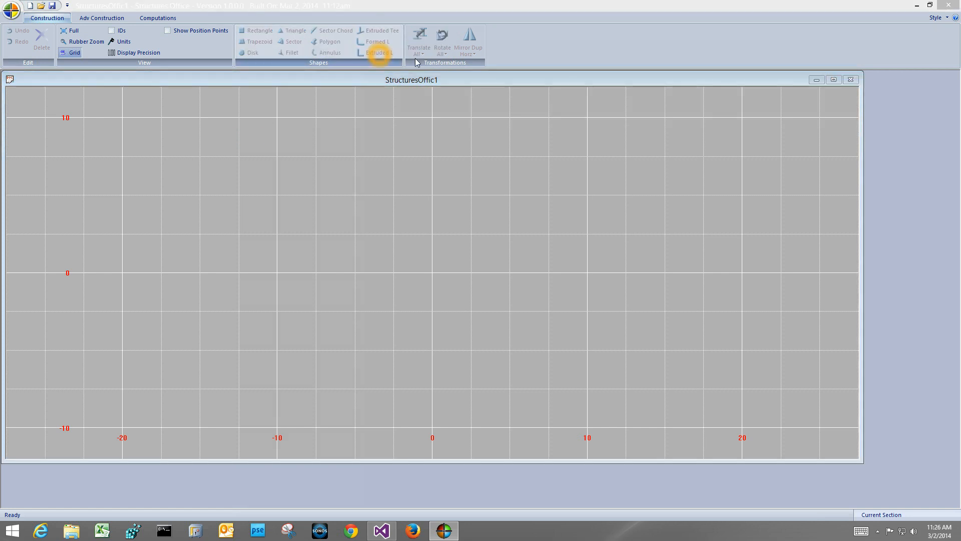
click(953, 26)
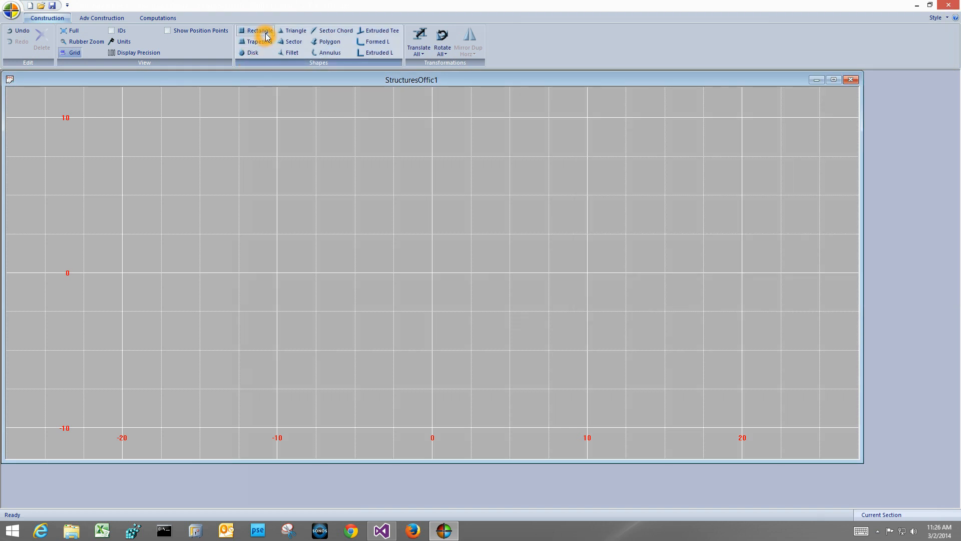
click(261, 56)
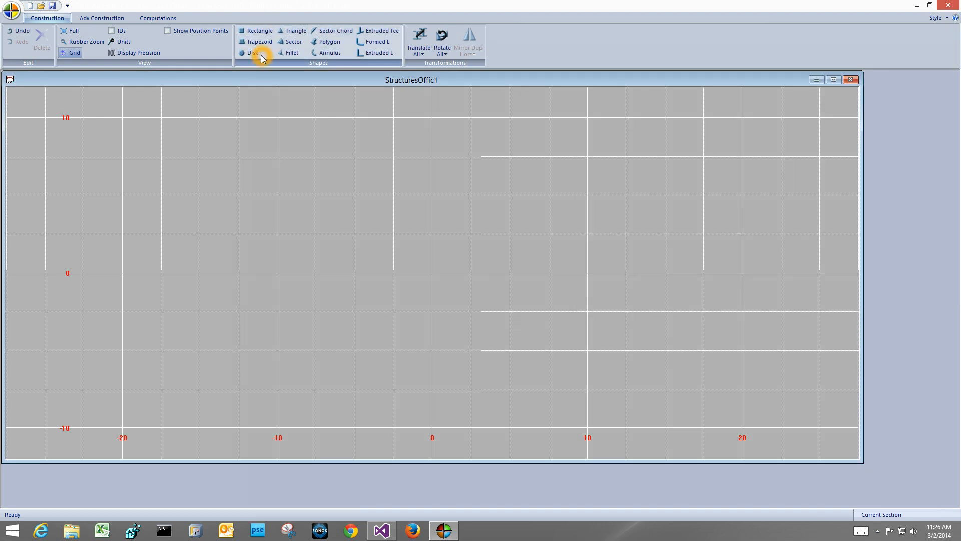
Start a new trapezoid shape and name it "lower flange".
click(258, 41)
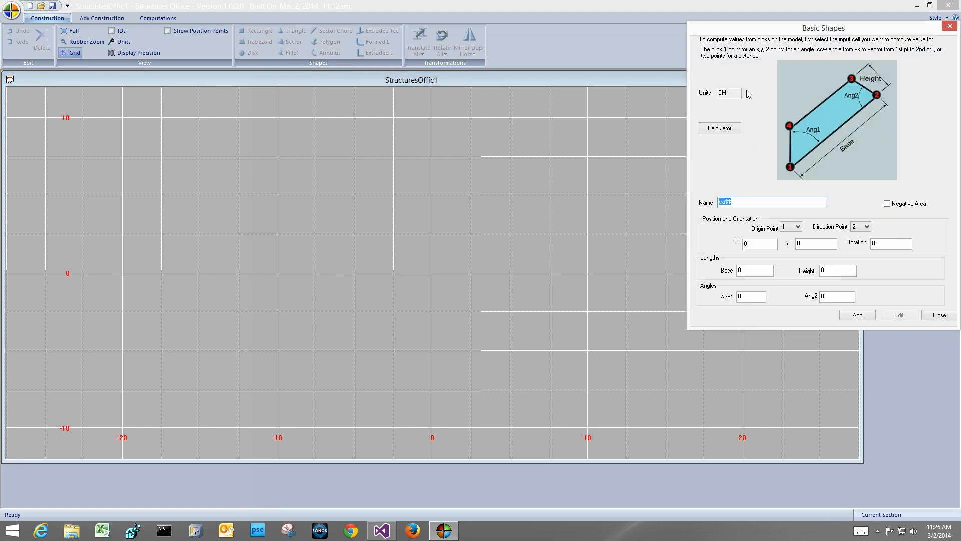
drag(785, 26, 693, 42)
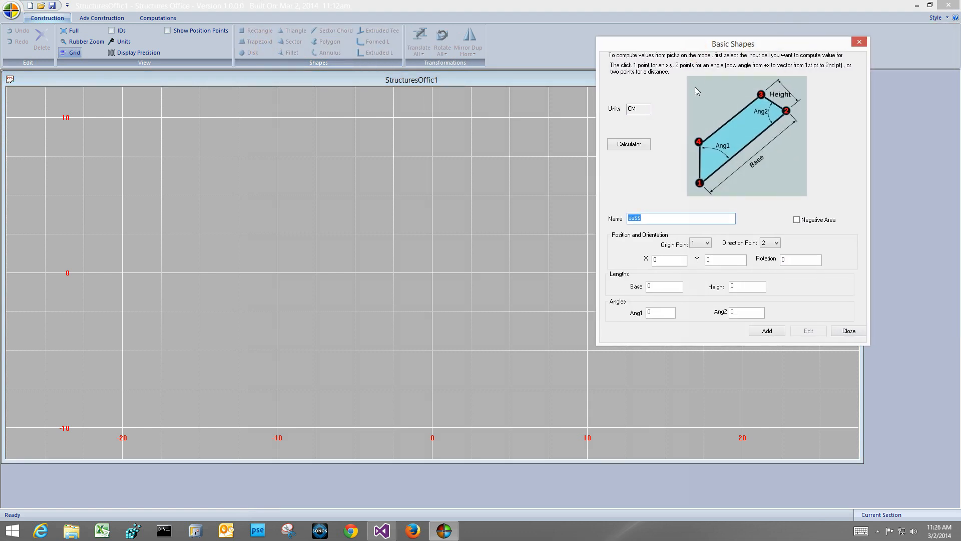
text(lower flange)
Examine the trapezoid's origin point, direction point and X/Y position settings against the numbered corners in the diagram.
click(708, 244)
click(709, 250)
click(776, 243)
click(779, 246)
click(688, 245)
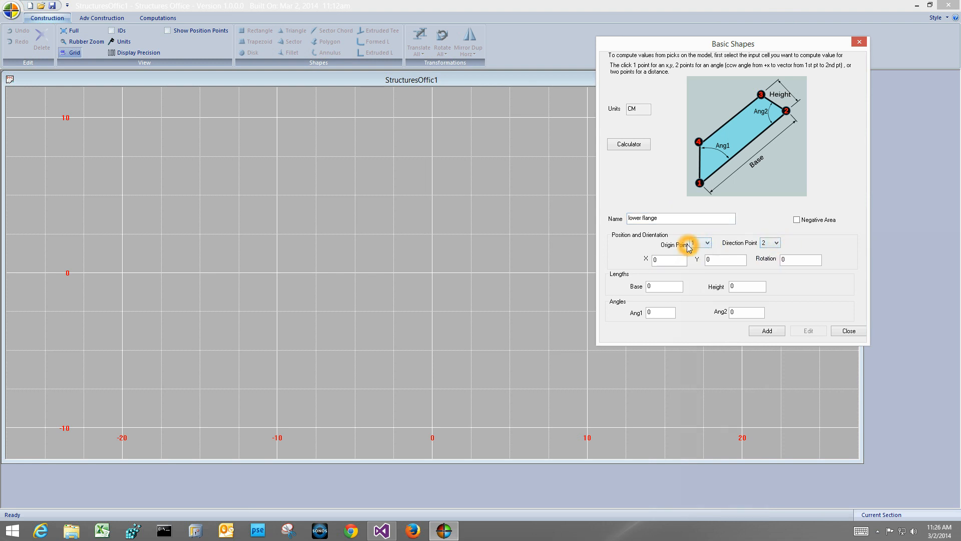
click(698, 258)
click(677, 259)
click(715, 260)
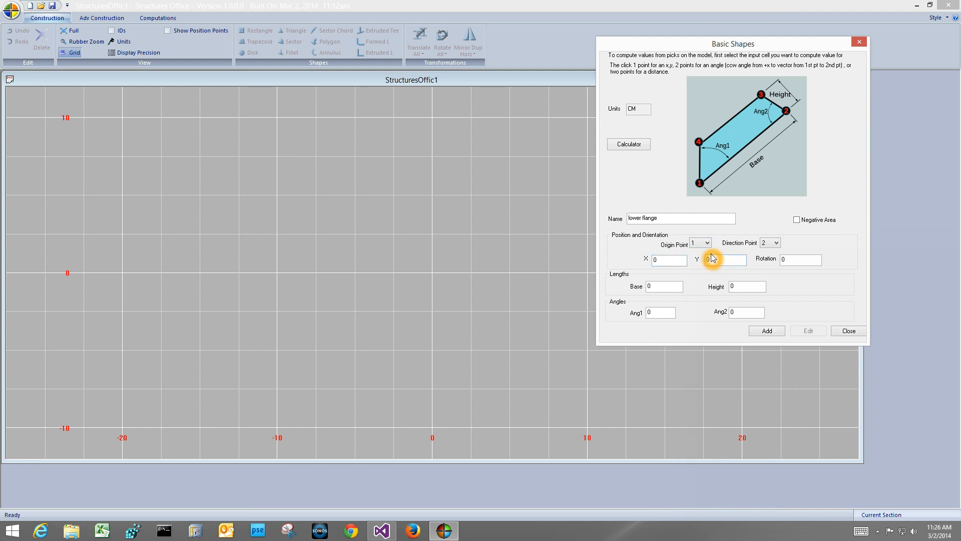
click(700, 142)
click(703, 246)
click(696, 143)
click(699, 143)
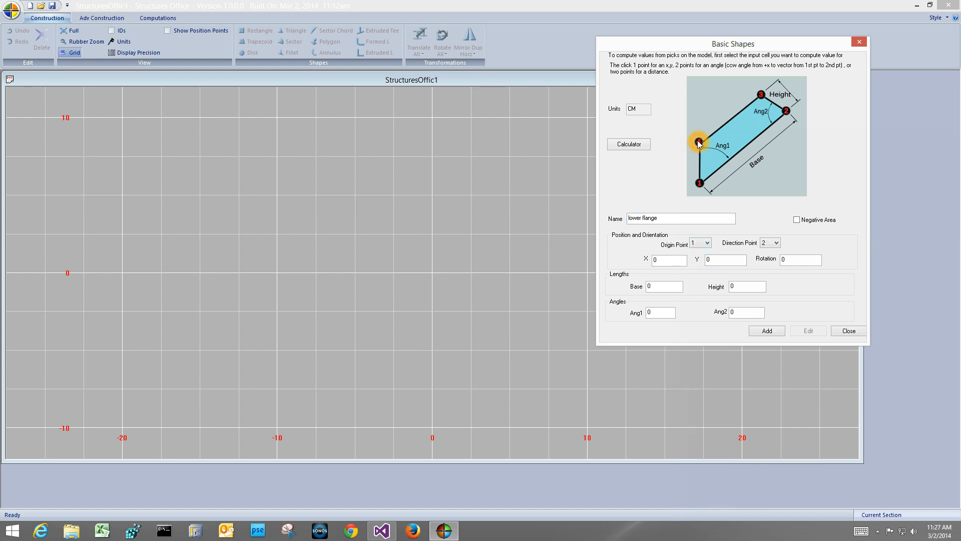
click(684, 266)
click(723, 264)
click(755, 246)
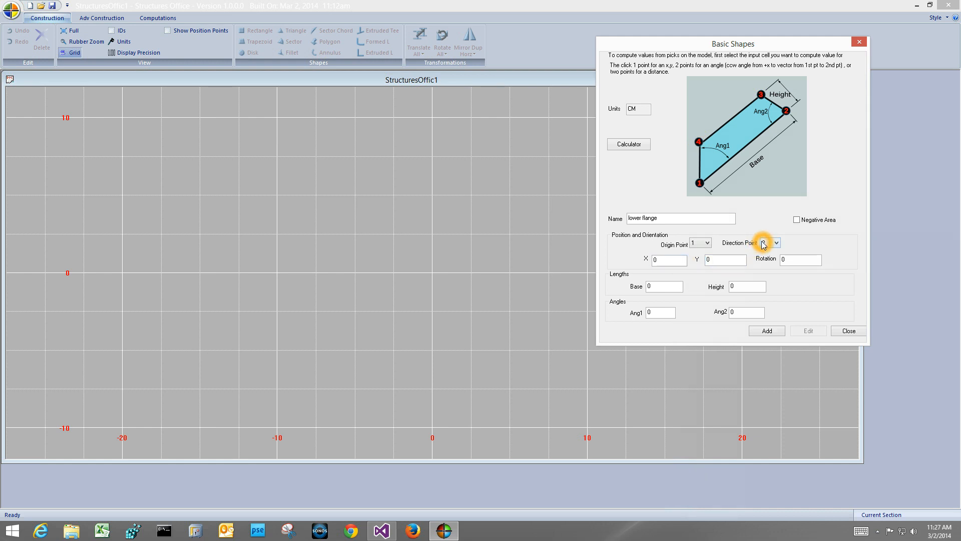
Set the lower flange's rotation to 22, keeping origin point 1 and direction point 2.
click(785, 258)
double_click(785, 258)
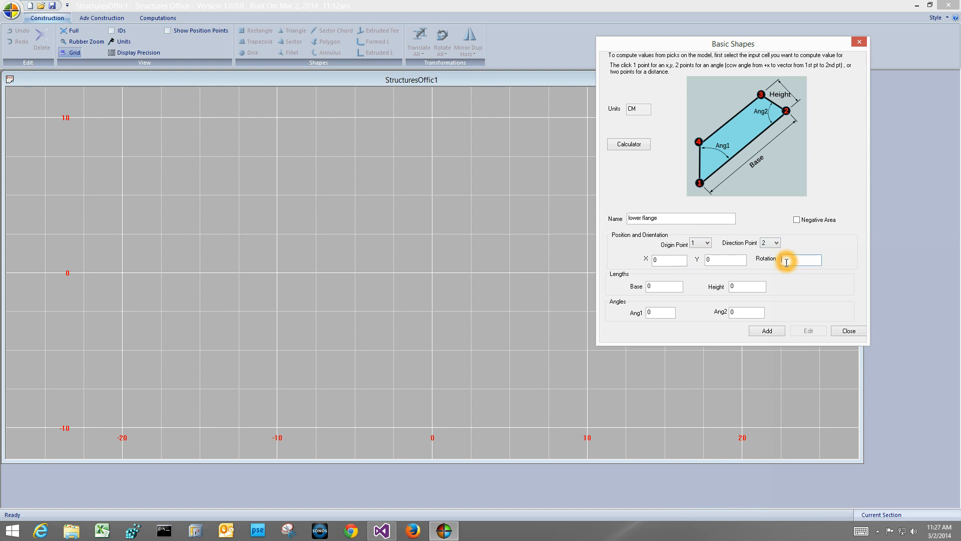
text(22)
click(707, 245)
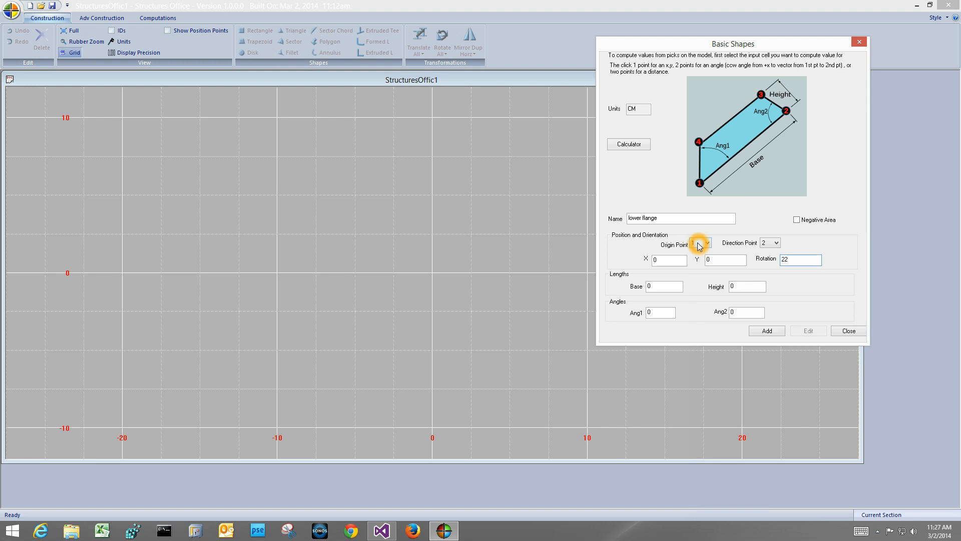
click(788, 261)
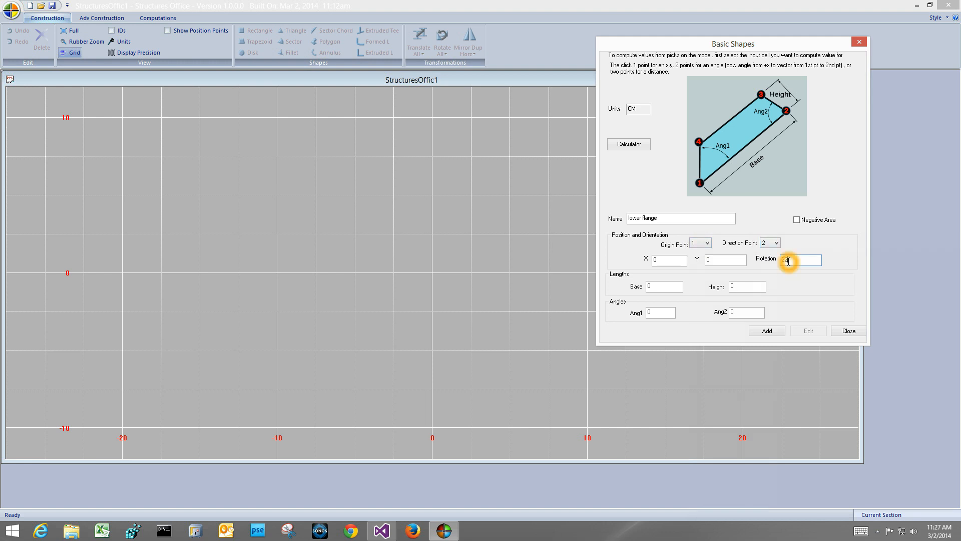
click(784, 259)
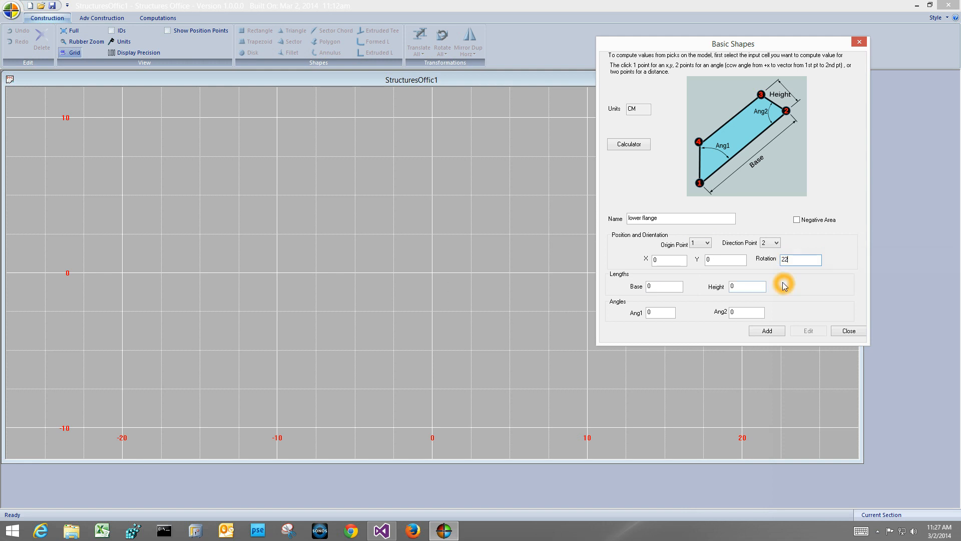
Set the base to 10, the height to 1 and both angles to 90, and add the trapezoid to the section.
click(655, 288)
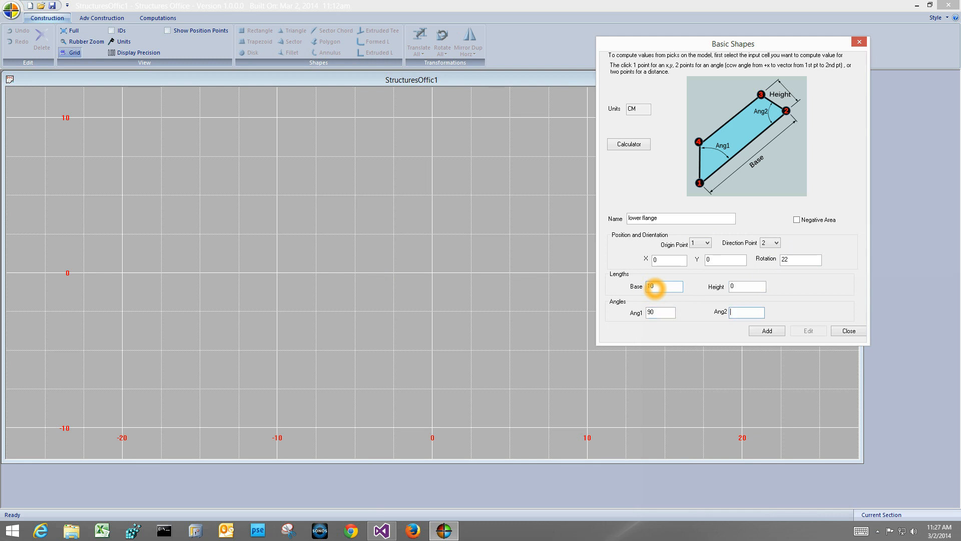
click(767, 330)
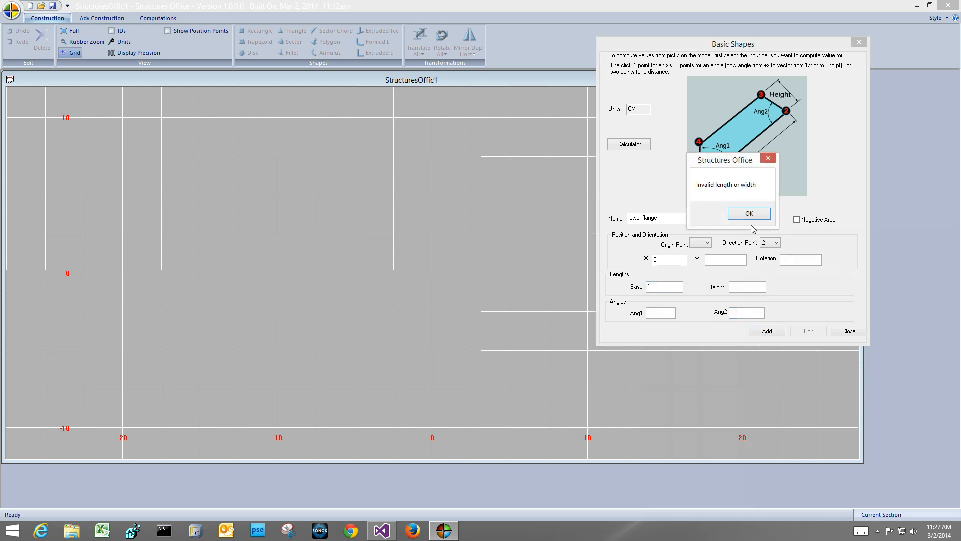
click(749, 214)
double_click(744, 286)
text(1)
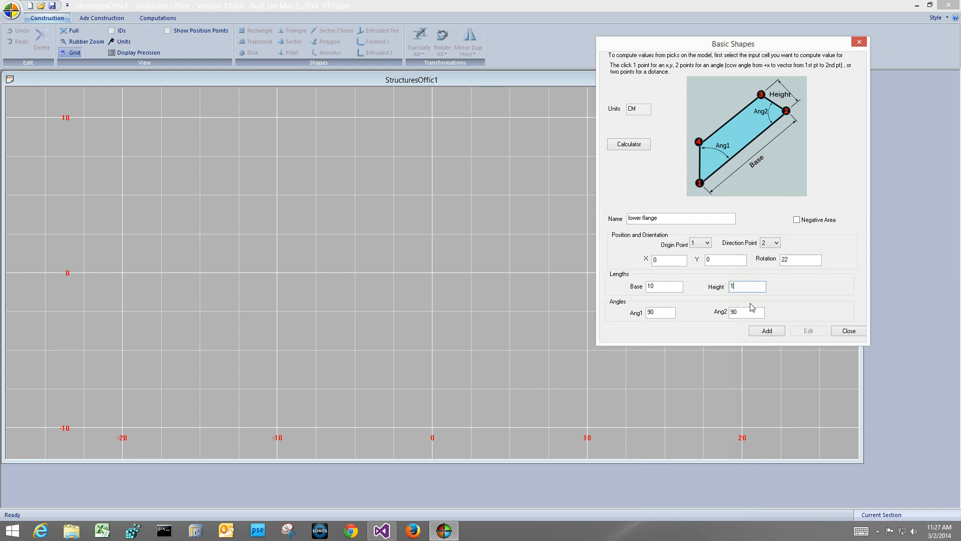
click(757, 330)
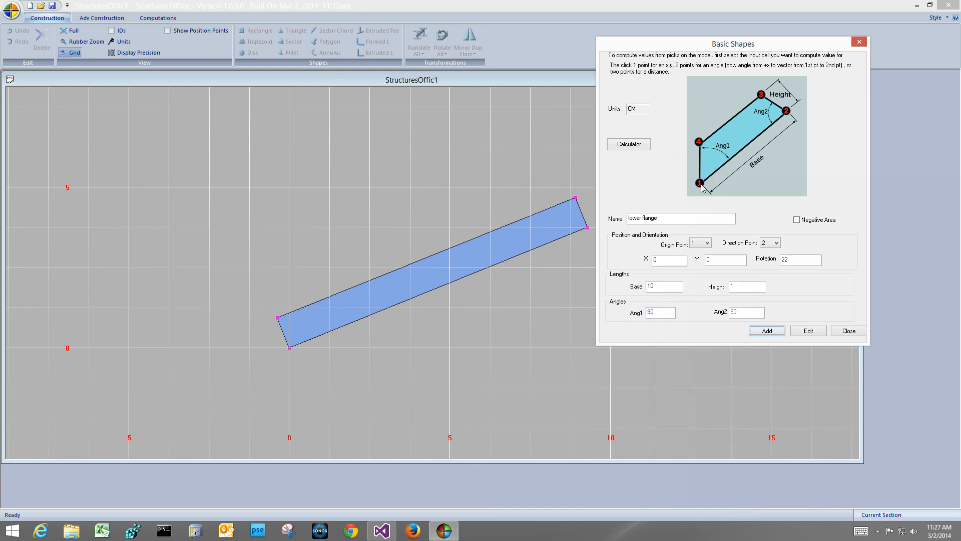
Change the lower flange's Ang1 to 33 and apply the edit.
double_click(669, 313)
key(BackSpace)
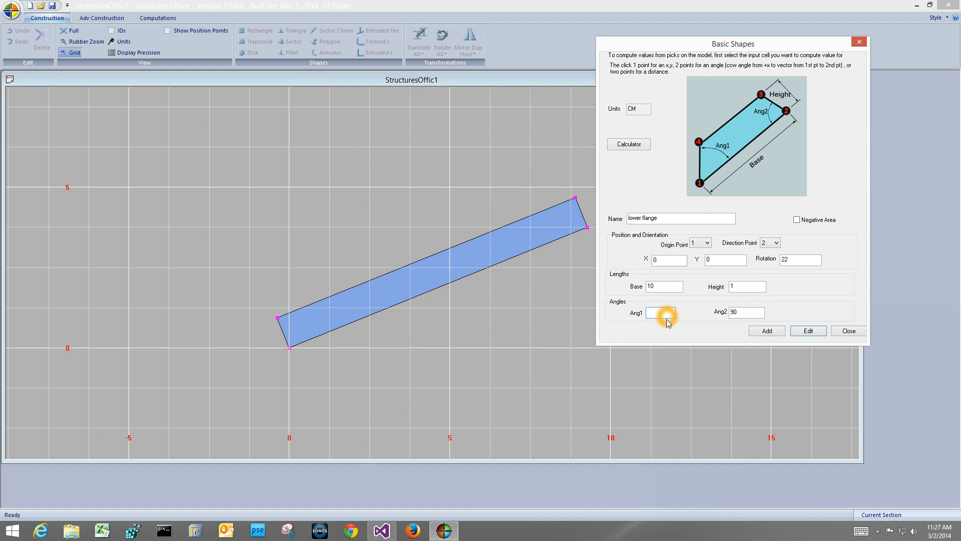
text(33)
click(802, 332)
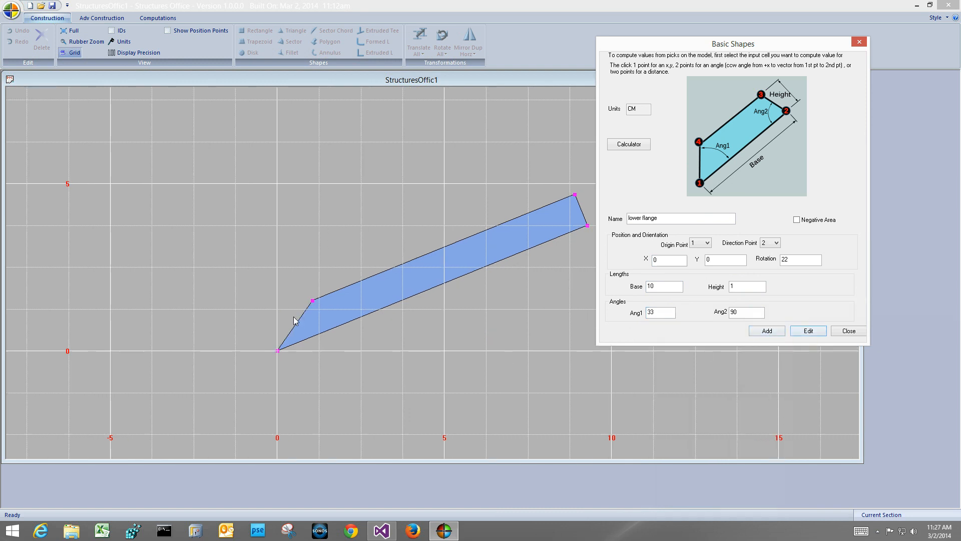
Change the lower flange's Ang1 to 70 and apply the edit.
click(326, 287)
click(657, 315)
text(20)
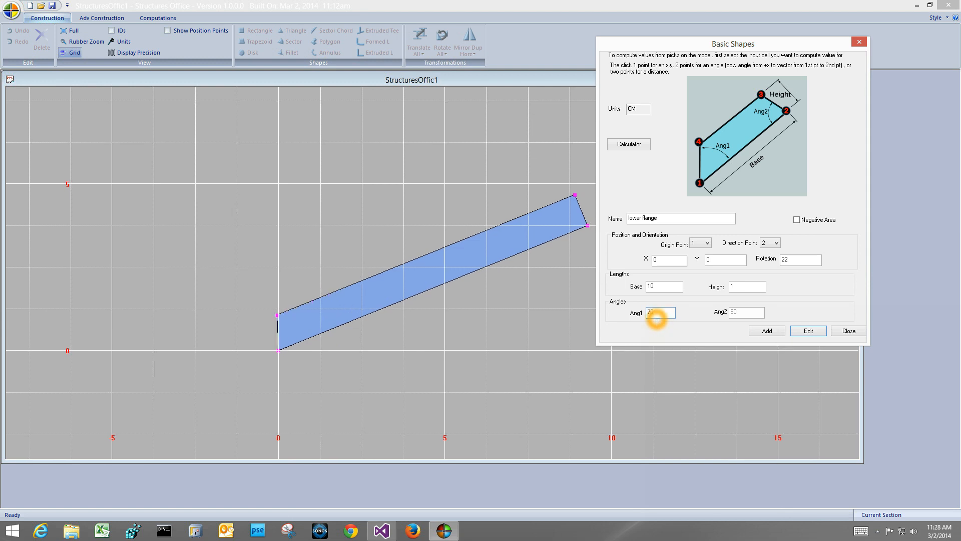
click(419, 267)
click(357, 290)
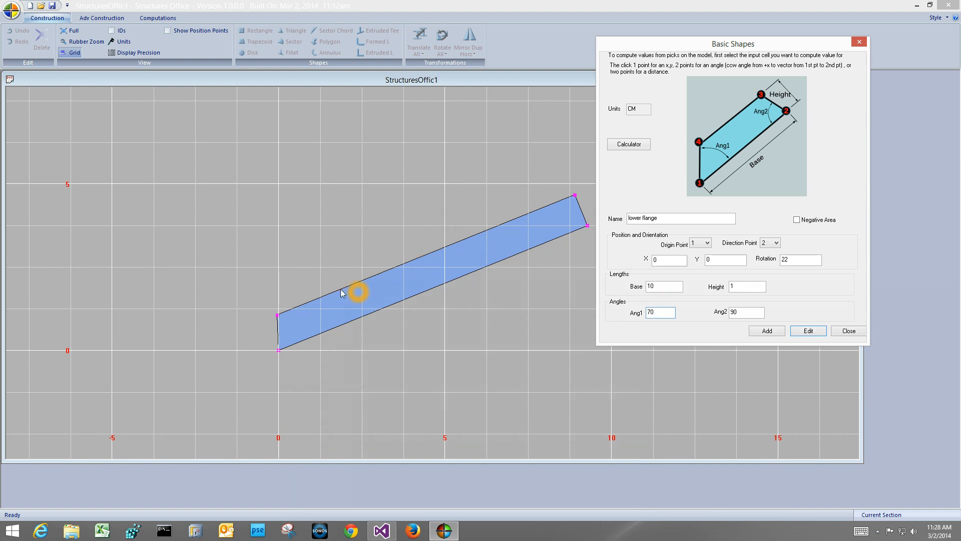
click(750, 303)
click(768, 312)
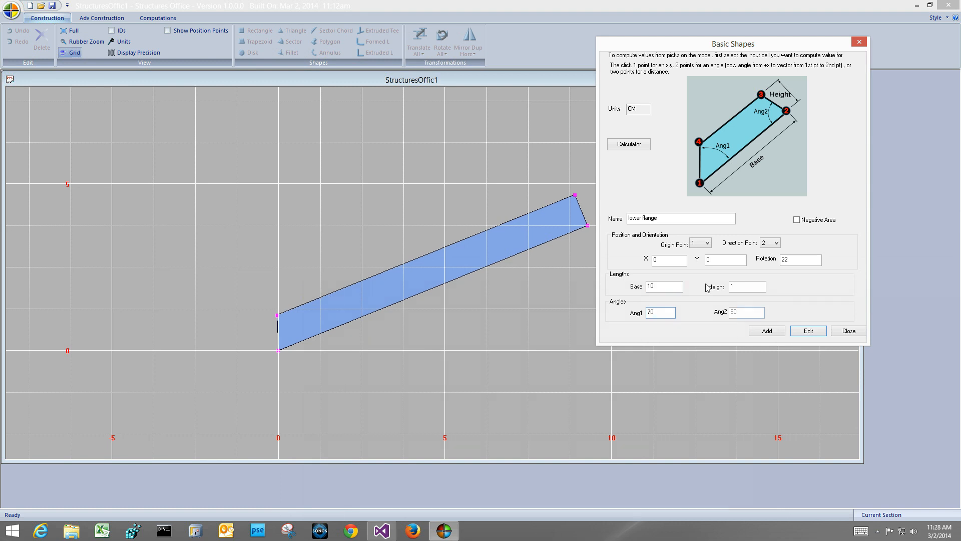
click(718, 165)
click(720, 147)
Enter the name "upper flange" for a second trapezoid and set its origin point to 3.
click(661, 220)
key(BackSpace)
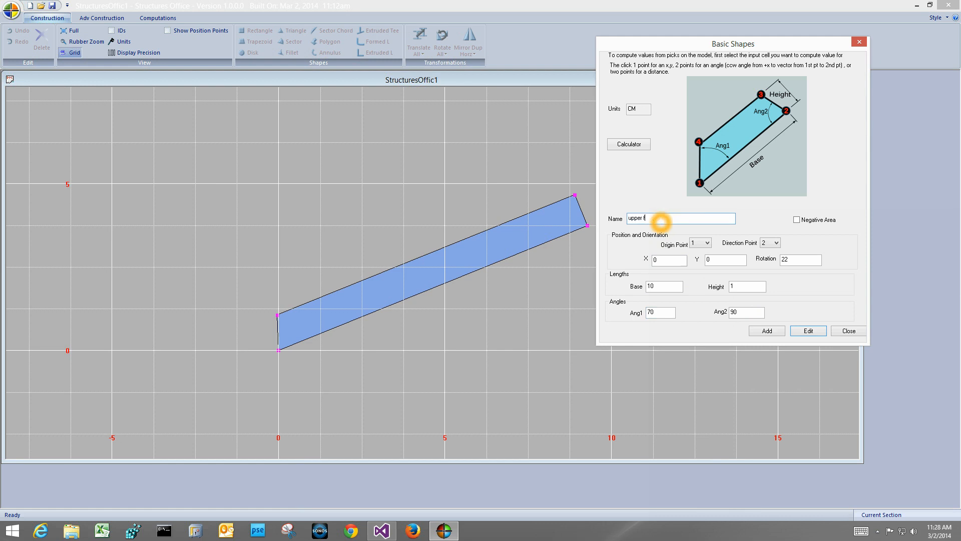
text(e)
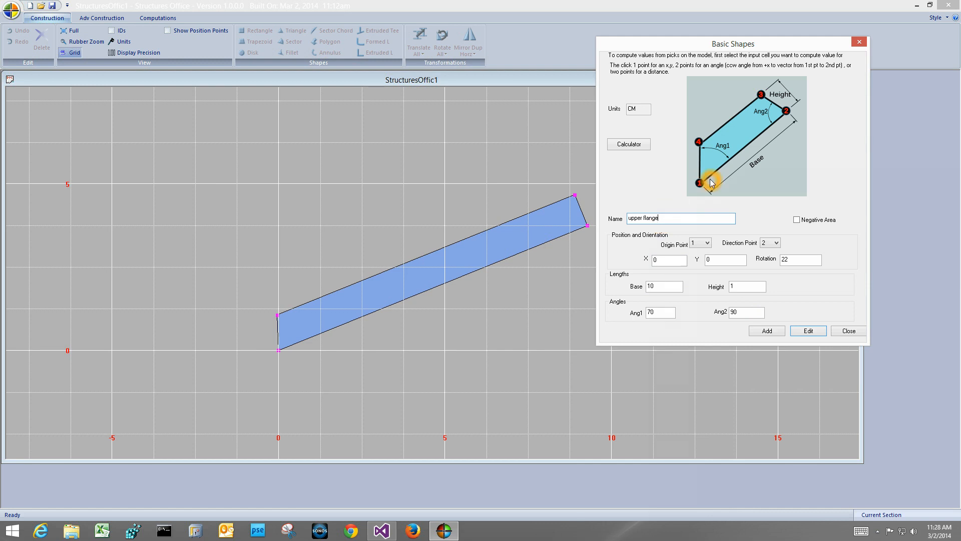
click(704, 243)
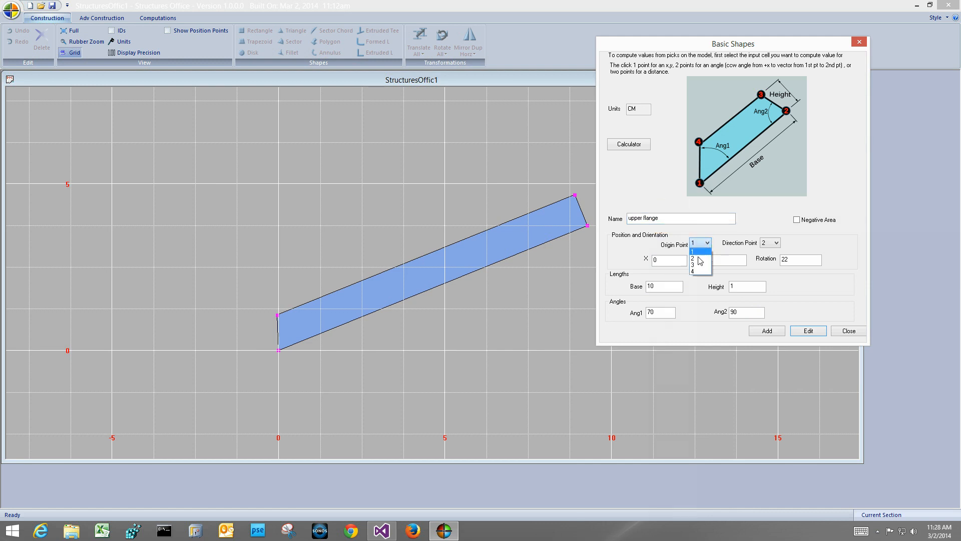
click(693, 265)
click(761, 95)
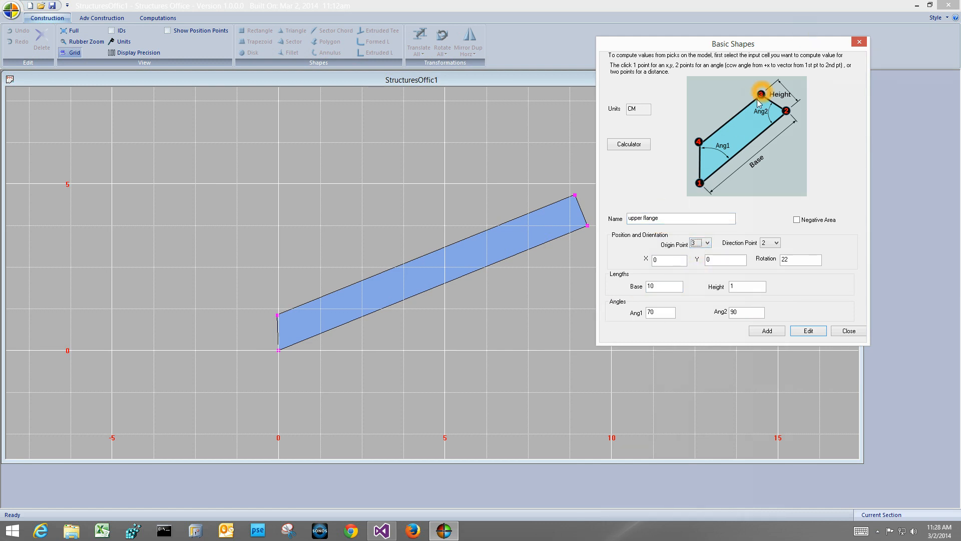
Fill the X and Y position by picking the existing trapezoid's corner at the model origin.
click(313, 316)
click(668, 260)
click(669, 263)
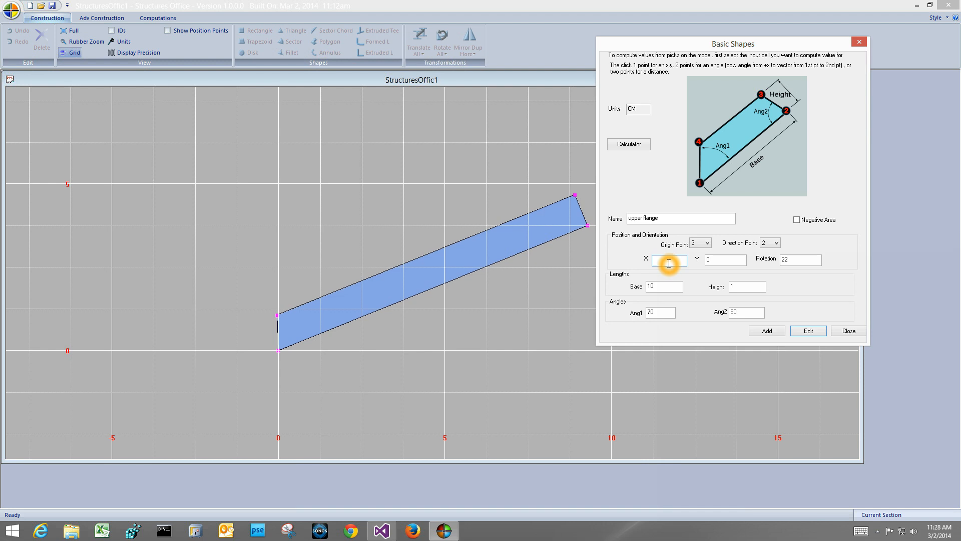
click(279, 352)
click(668, 262)
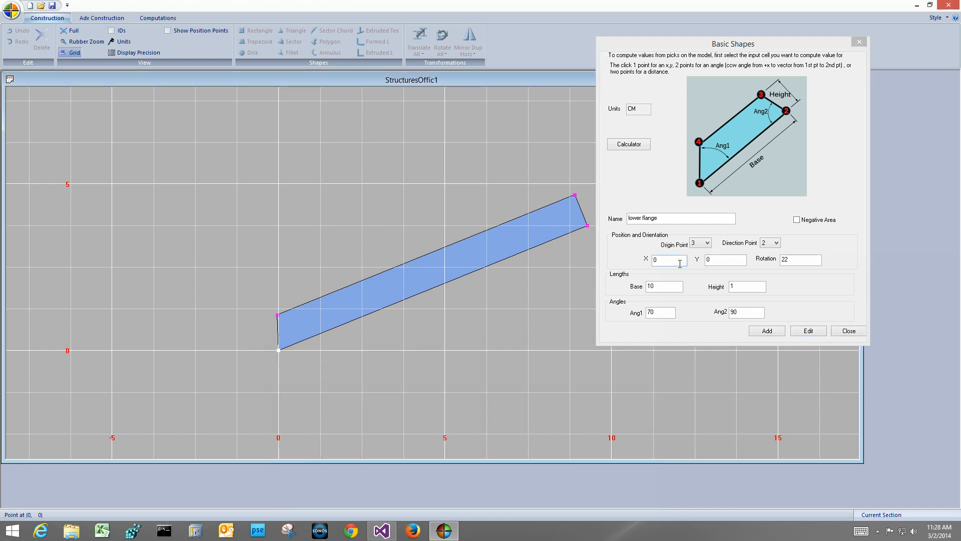
click(716, 262)
click(715, 262)
Pick the existing trapezoid's corner directly above the origin as the position, and re-pick its corner at 0, 0.
click(277, 314)
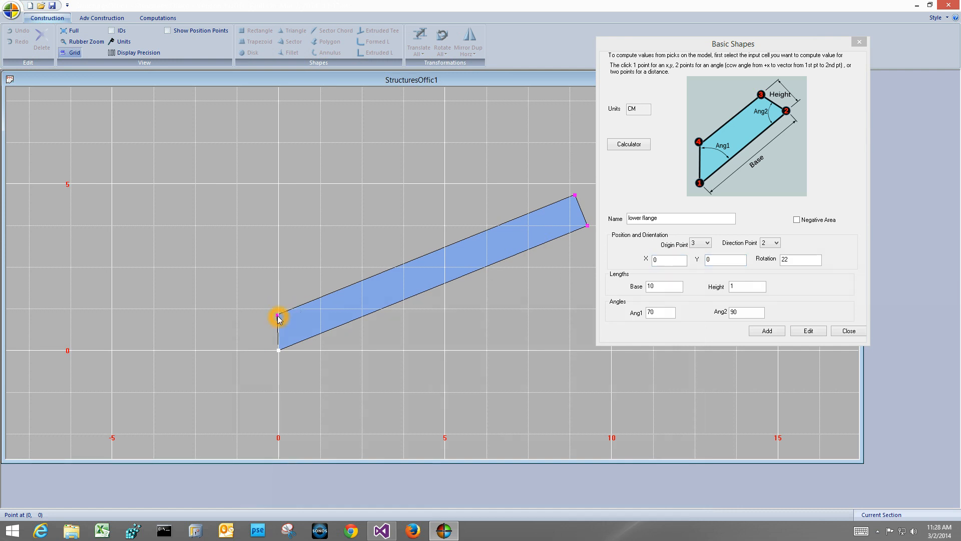
click(281, 349)
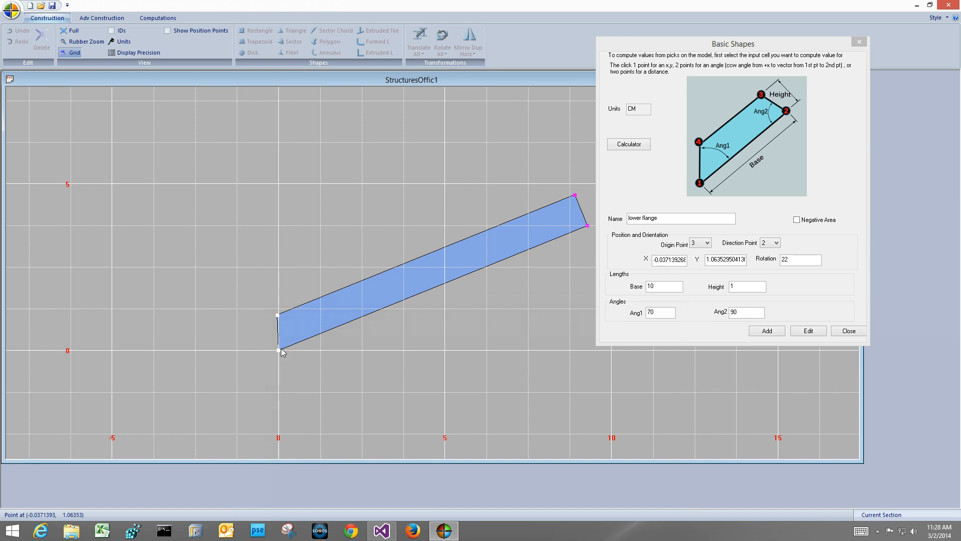
click(281, 350)
click(307, 338)
click(278, 353)
click(279, 353)
click(279, 351)
click(423, 207)
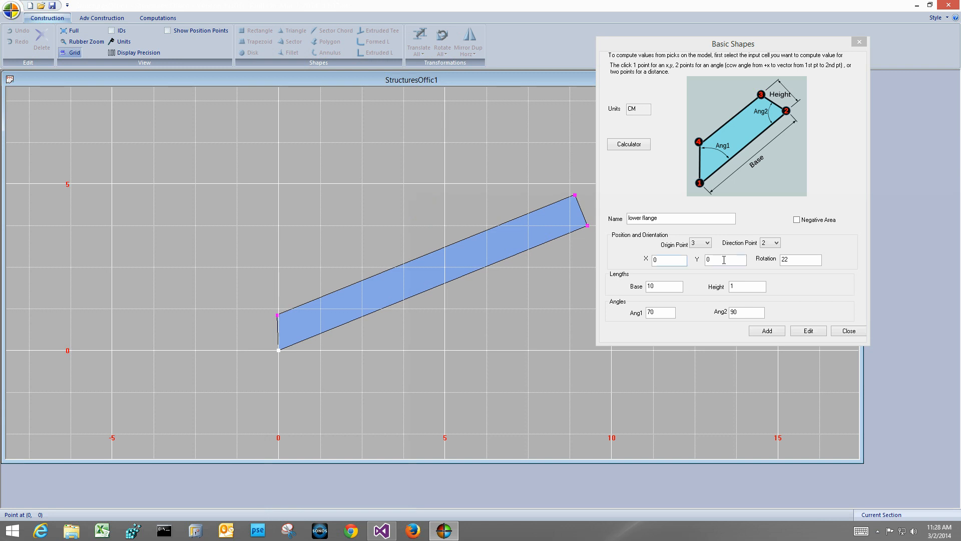
Set the direction point to 4 and fill the rotation by picking the lower flange's corner at the origin and the corner directly above it.
click(796, 260)
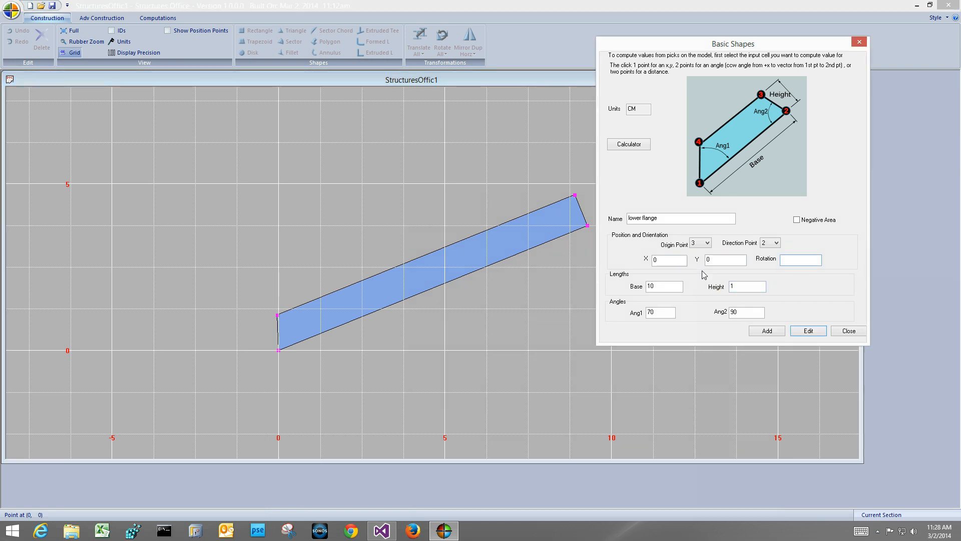
click(771, 243)
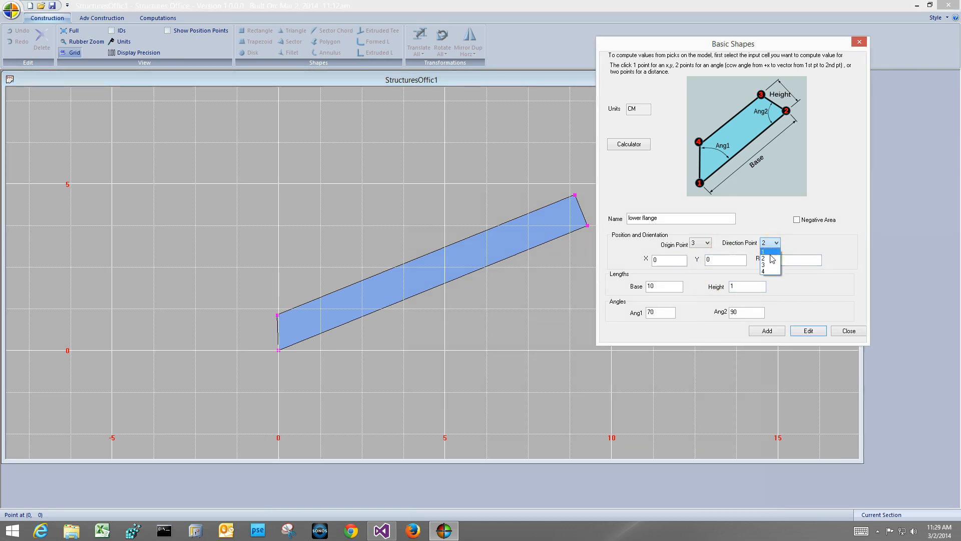
click(769, 271)
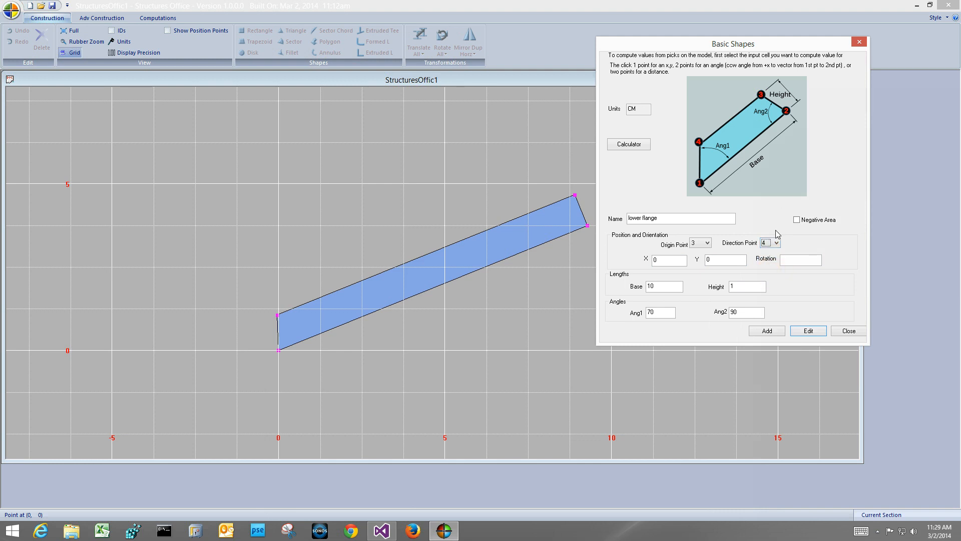
click(779, 265)
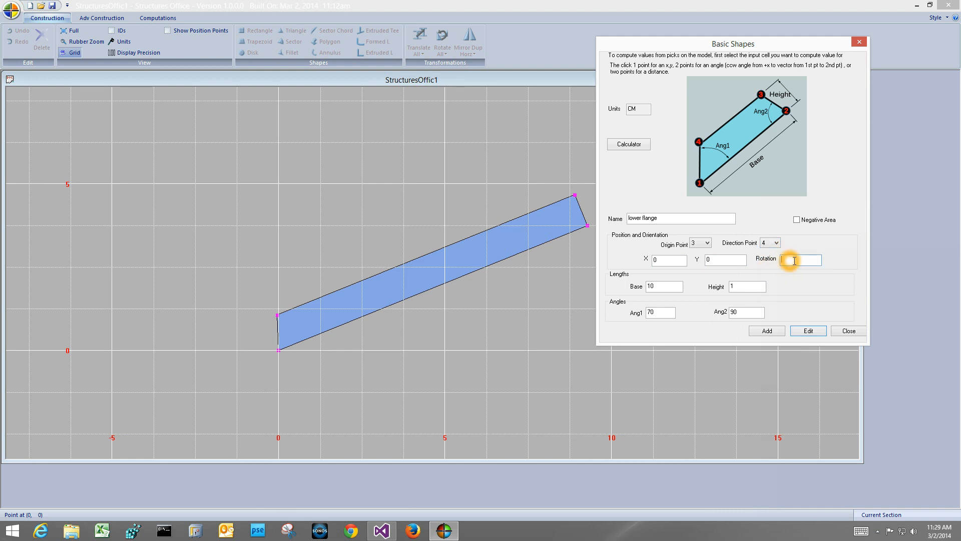
click(279, 350)
click(277, 316)
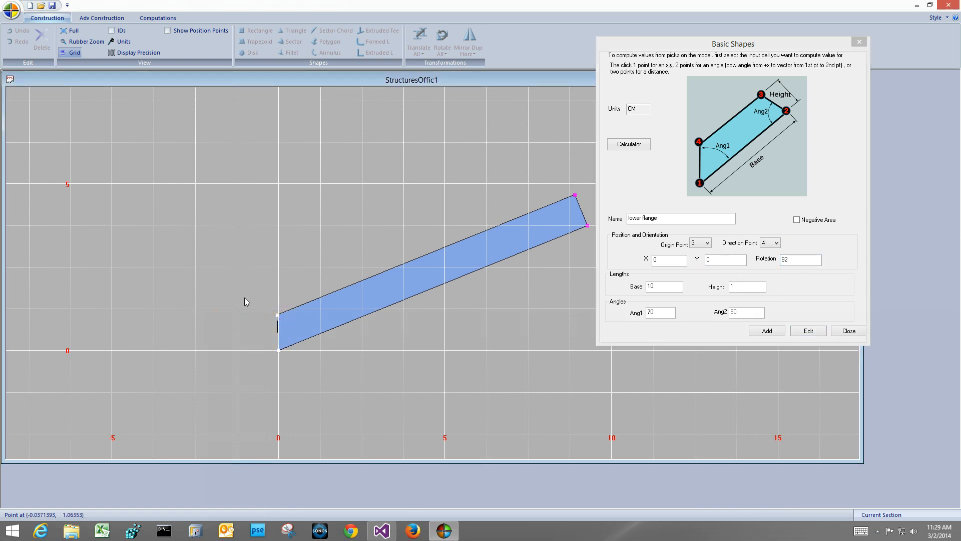
click(792, 257)
click(299, 283)
click(578, 195)
click(644, 263)
Change the shape's name to "upper flange" and add the trapezoid to the section.
click(778, 331)
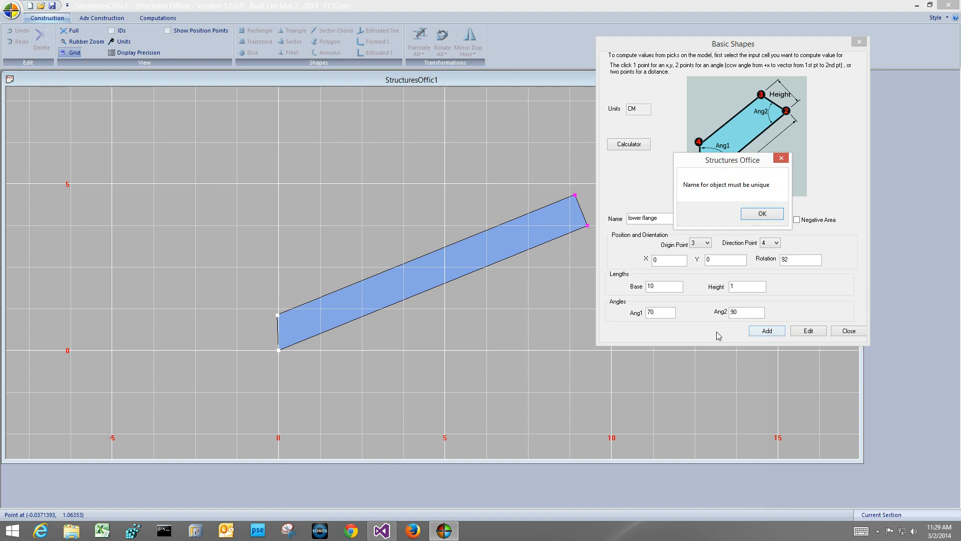
click(762, 213)
click(649, 221)
click(643, 219)
key(BackSpace)
key(BackSpace)
key(BackSpace)
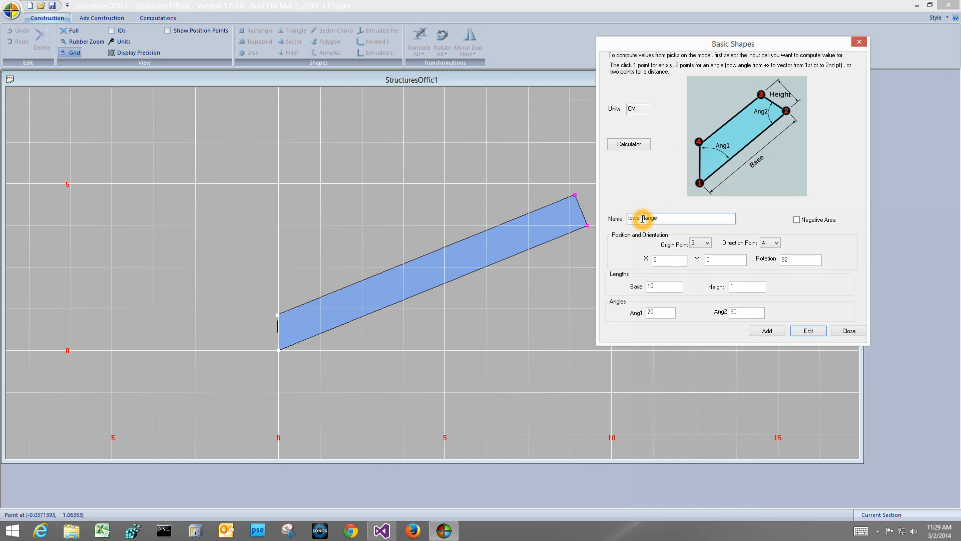
text(upper)
click(769, 332)
click(769, 332)
click(775, 333)
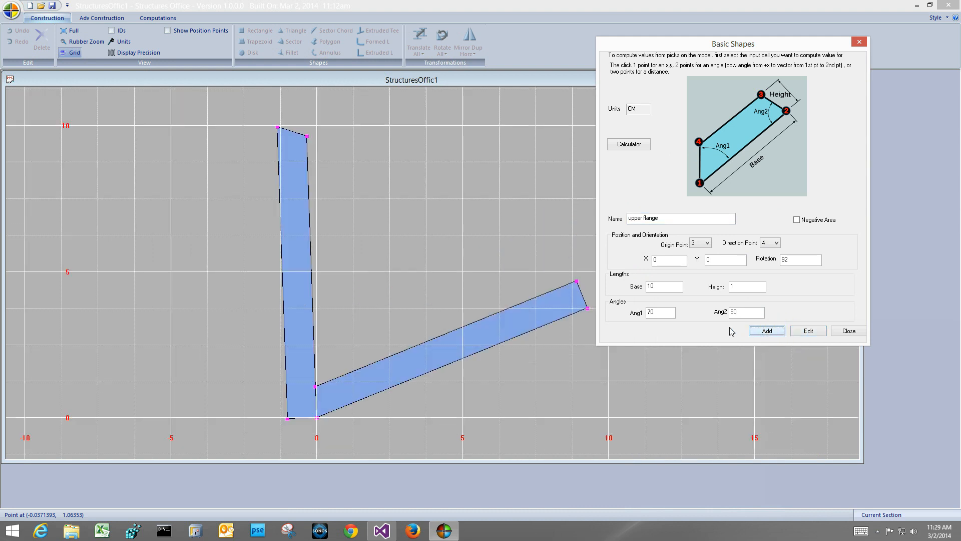
Set the upper flange's Ang1 and Ang2 to 90 and apply the edit.
click(749, 311)
key(BackSpace)
key(BackSpace)
click(662, 312)
key(BackSpace)
key(BackSpace)
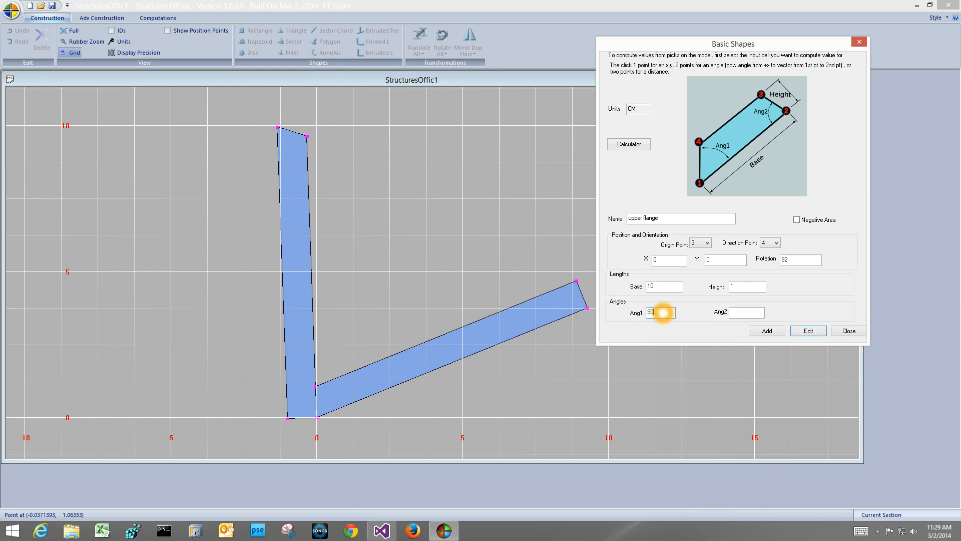
text(90)
key(Return)
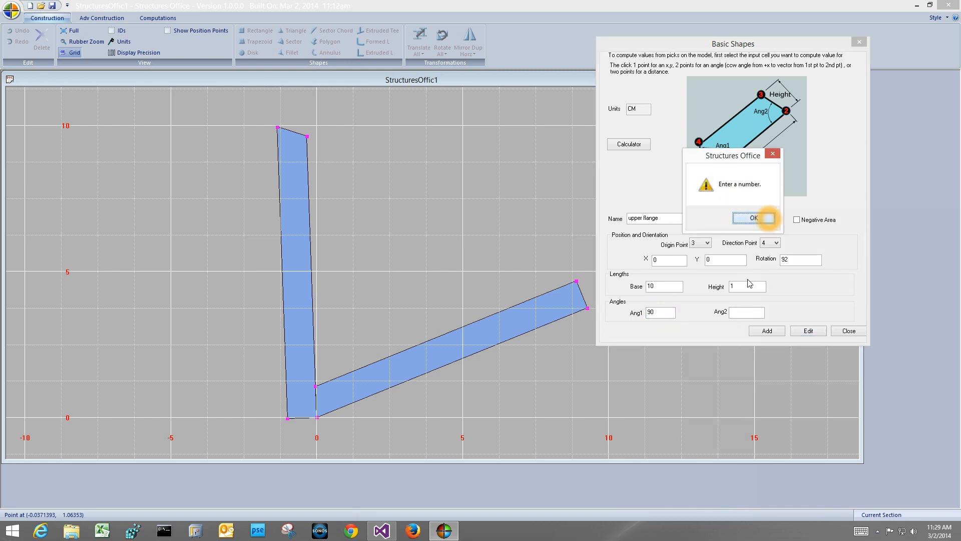
key(Return)
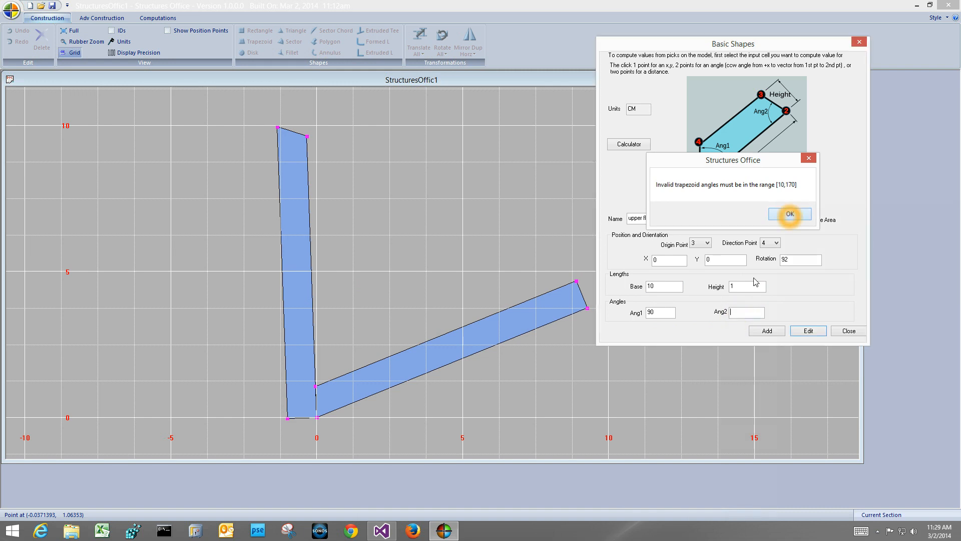
click(789, 214)
click(737, 311)
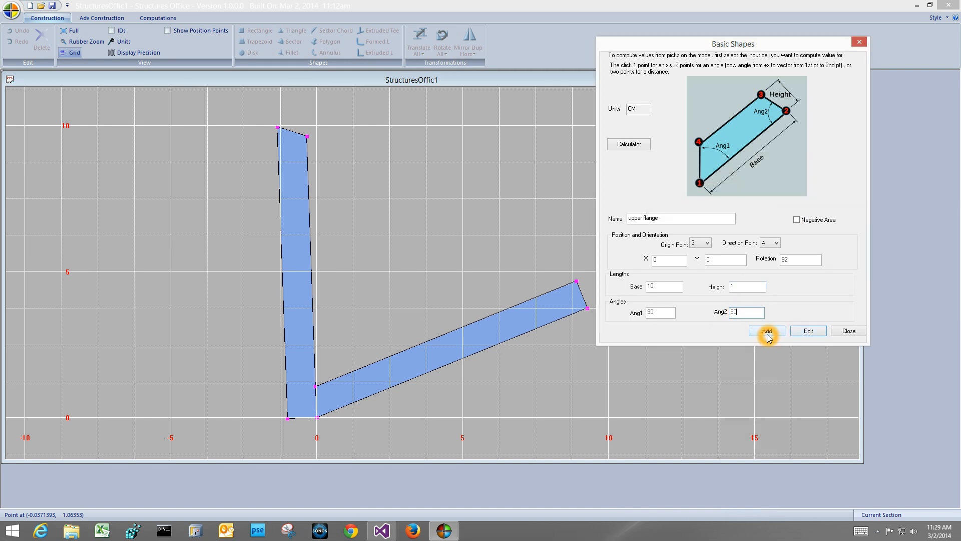
click(807, 331)
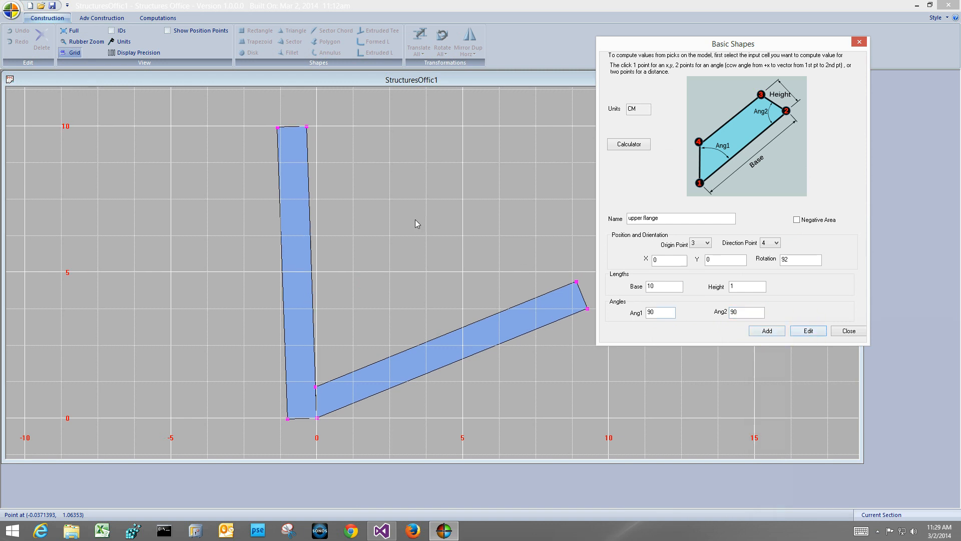
Select the upper flange and show its position points to examine the corner numbering at the joint with the lower flange.
click(301, 418)
click(290, 178)
click(199, 31)
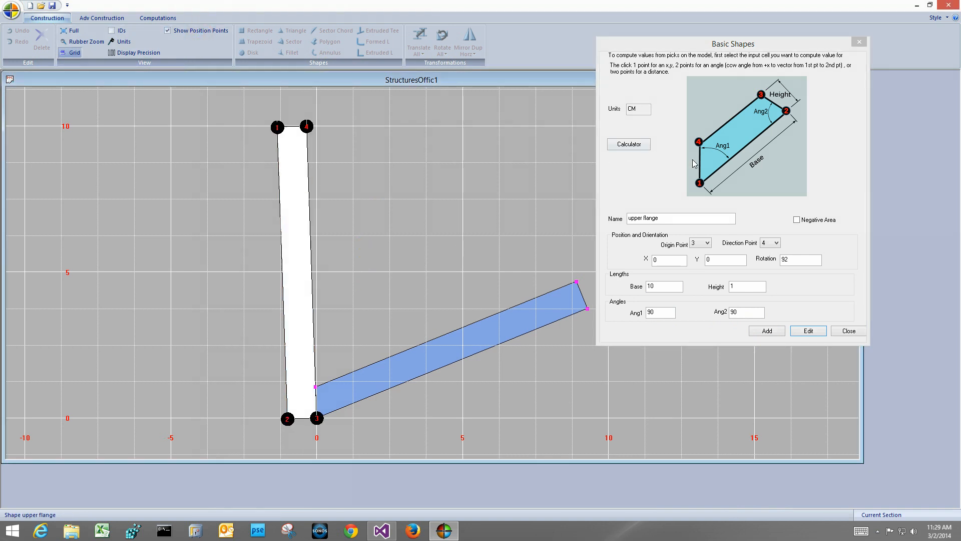
click(297, 400)
click(314, 419)
click(294, 418)
click(307, 409)
click(423, 378)
click(326, 386)
click(582, 312)
click(585, 310)
click(588, 311)
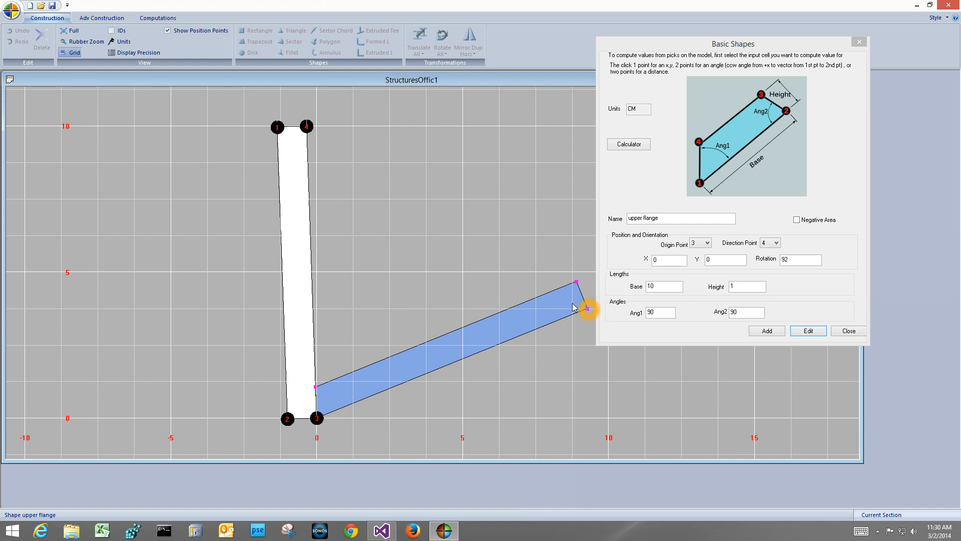
Hide the position points and measure the three-point angle from the lower flange's far lower corner through the origin to the corner above it.
click(168, 31)
click(586, 309)
click(317, 416)
click(316, 387)
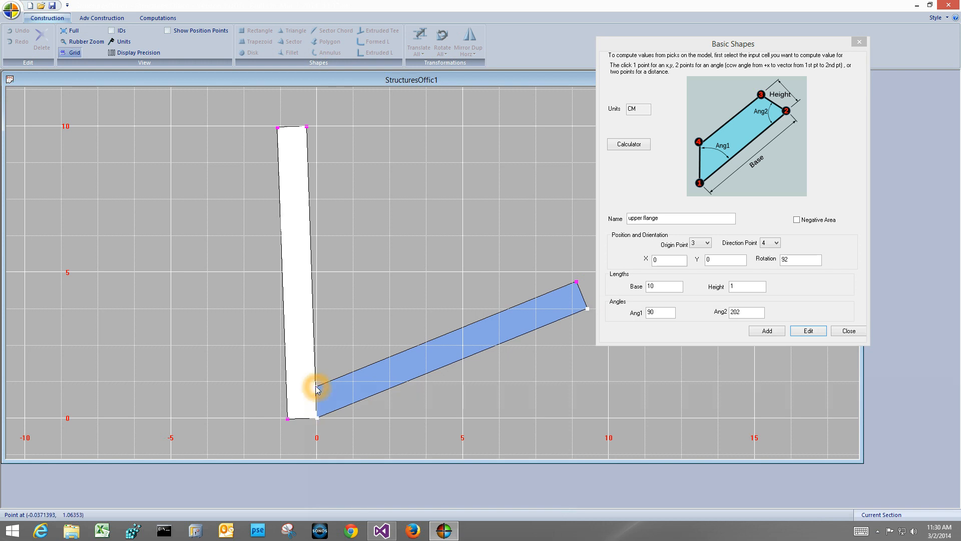
click(101, 18)
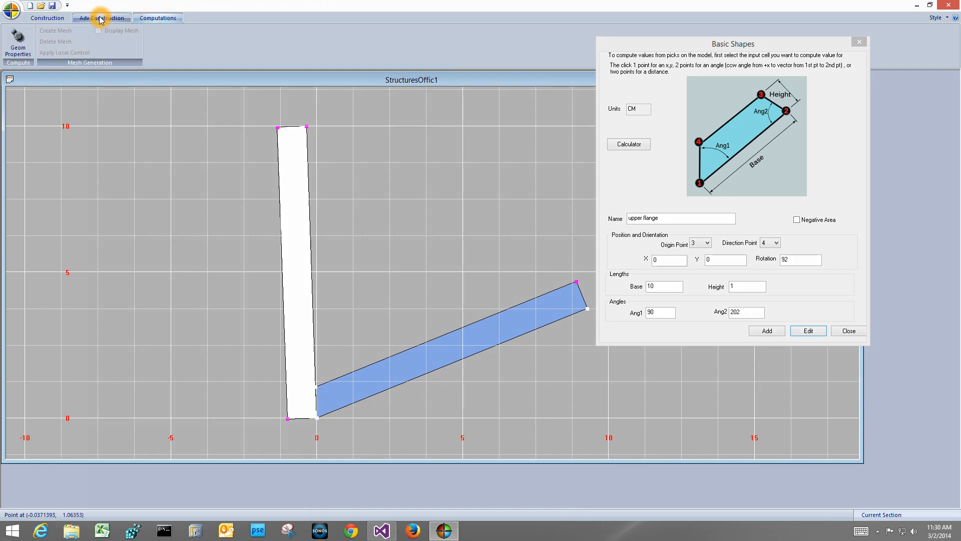
click(157, 52)
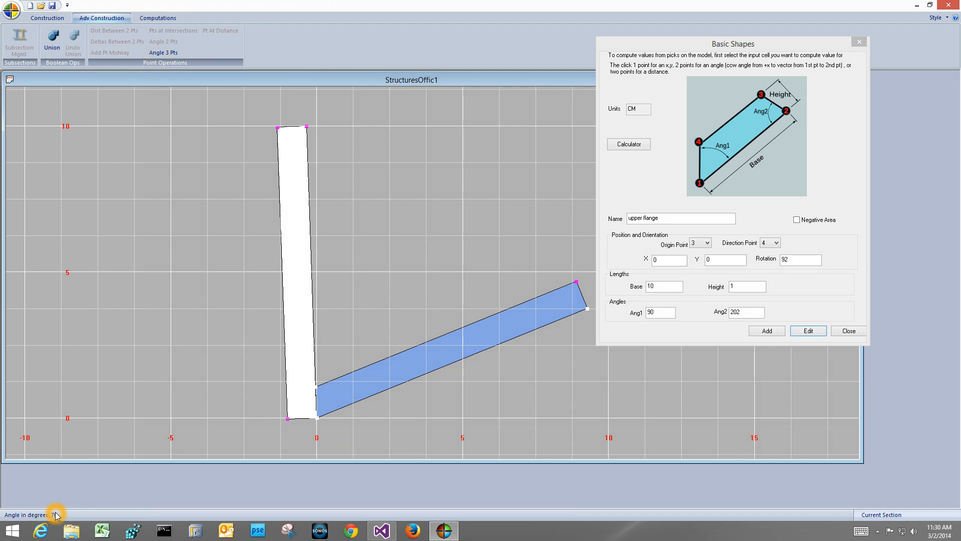
Set the upper flange's Ang2 to 70, apply the edit and close the shape dialog.
click(661, 313)
click(743, 310)
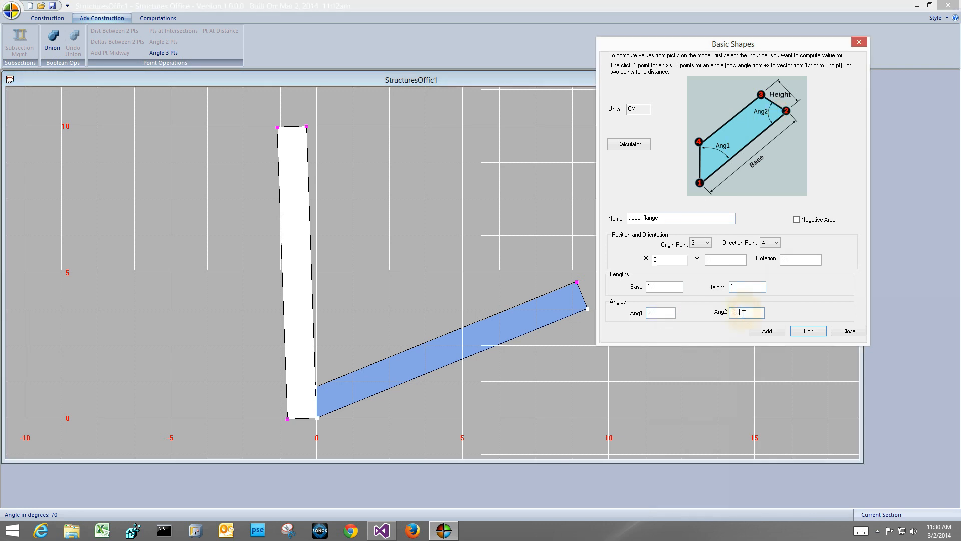
click(740, 314)
click(740, 312)
click(586, 311)
click(318, 417)
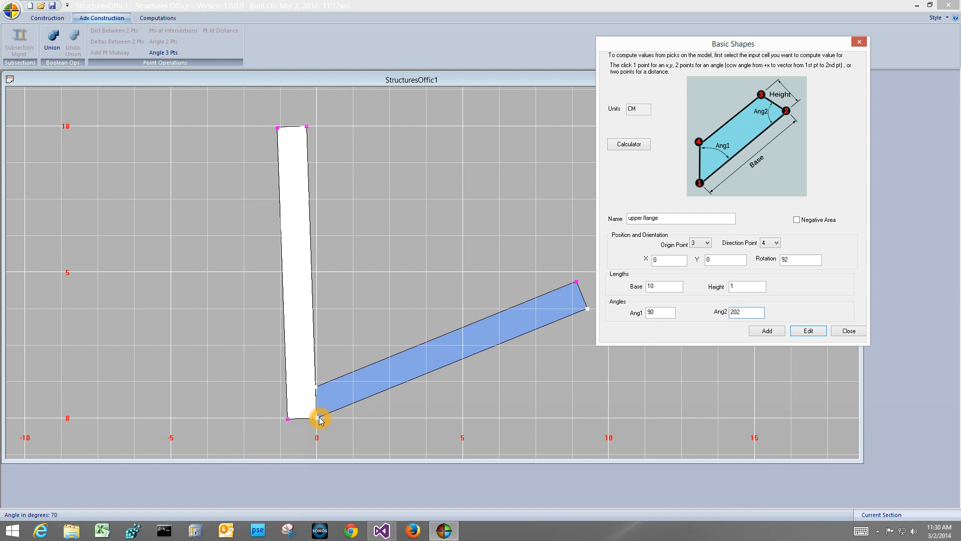
click(711, 321)
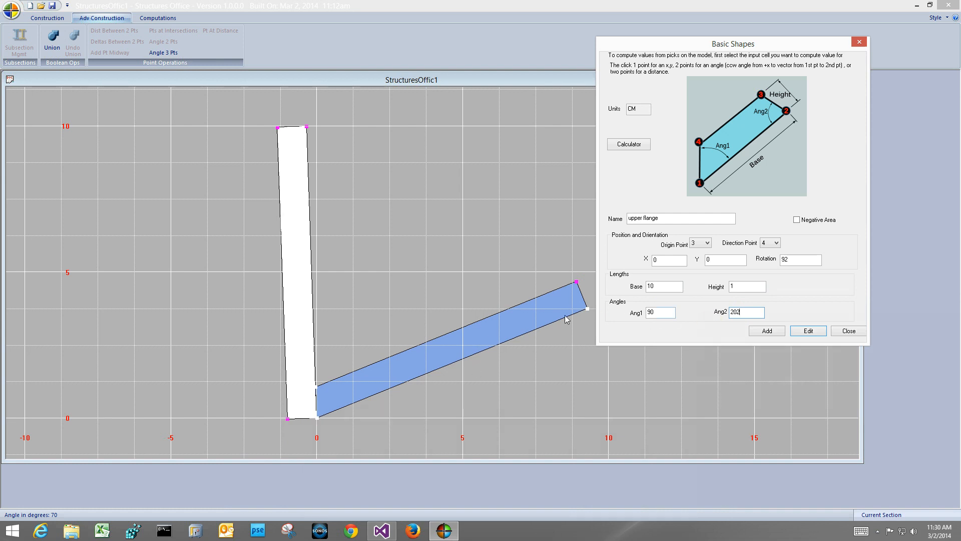
click(734, 310)
click(739, 299)
click(806, 330)
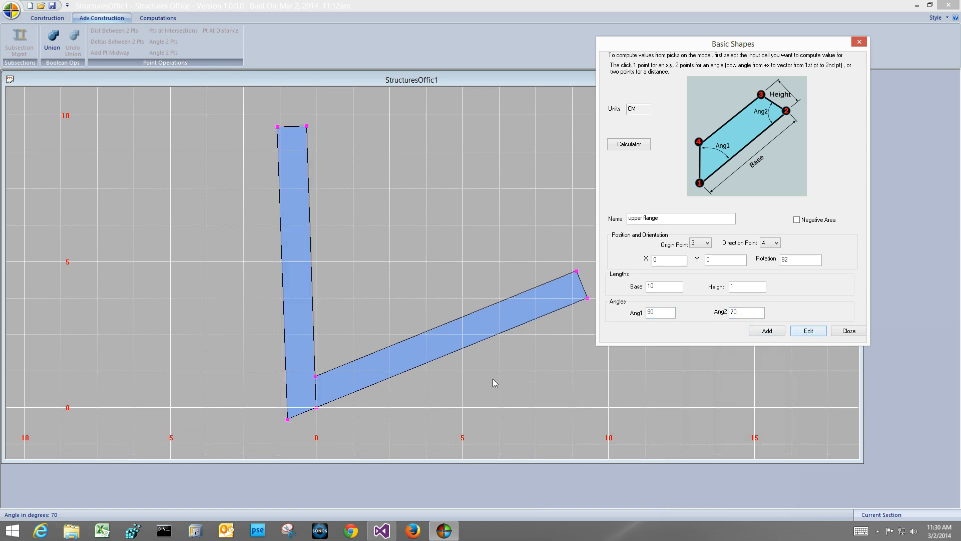
click(379, 378)
click(318, 375)
click(307, 381)
click(849, 332)
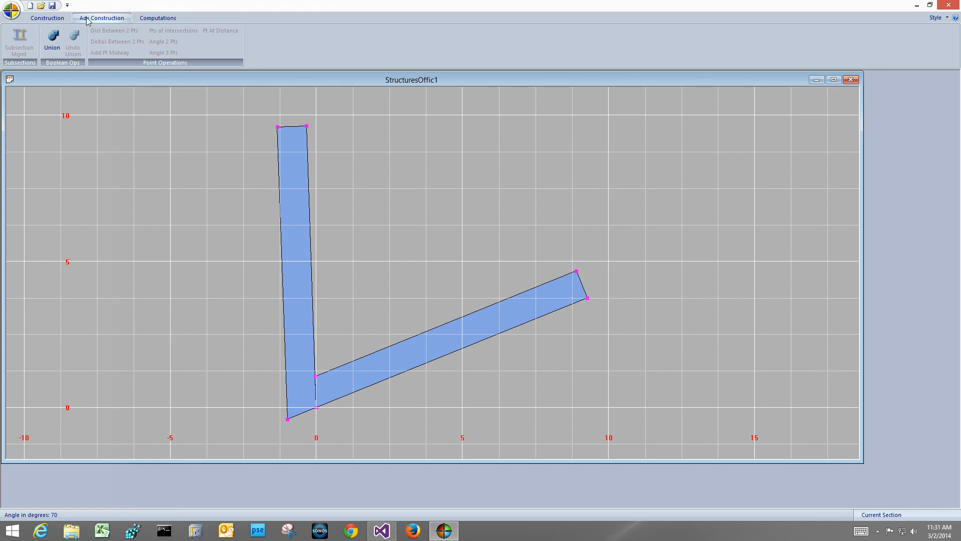
Start a Fillet shape and fill its X and Y position by picking the inner corner where the two flanges meet.
click(47, 17)
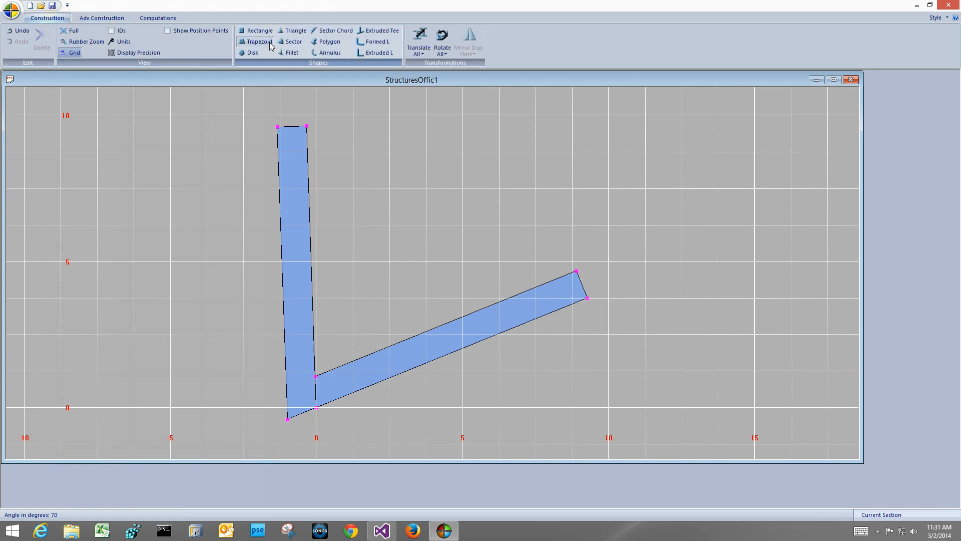
click(293, 42)
click(760, 244)
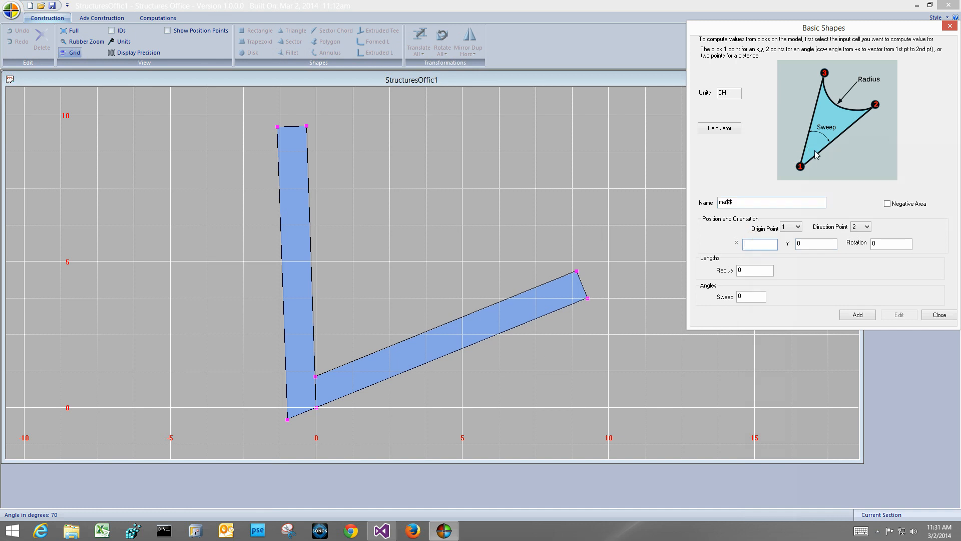
click(315, 375)
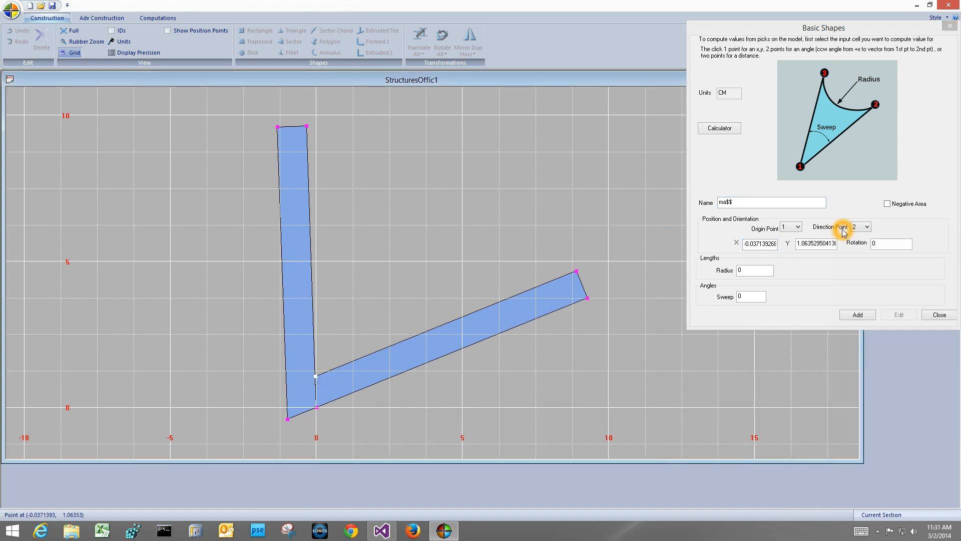
Fill the fillet's rotation by picking both ends of the lower flange's upper edge, and set its radius to 1.
click(873, 243)
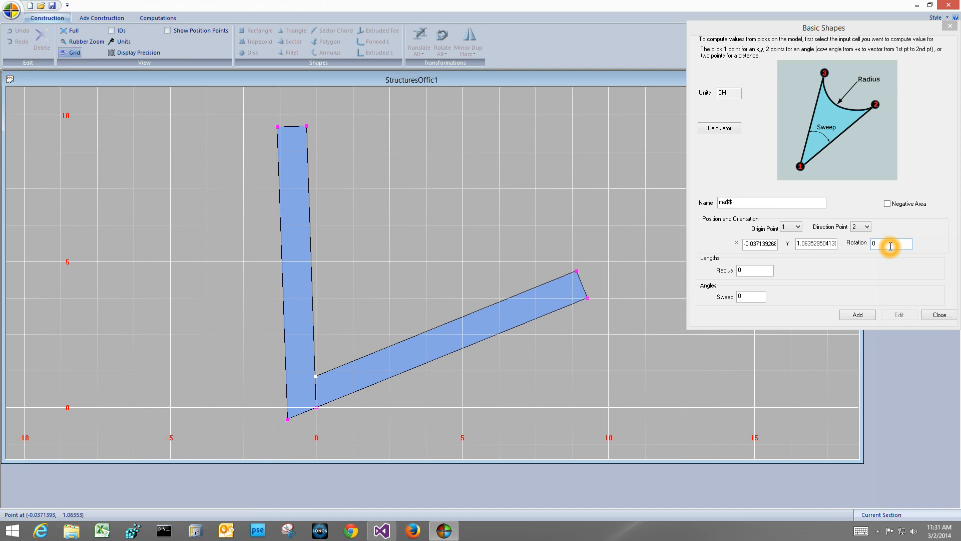
click(888, 248)
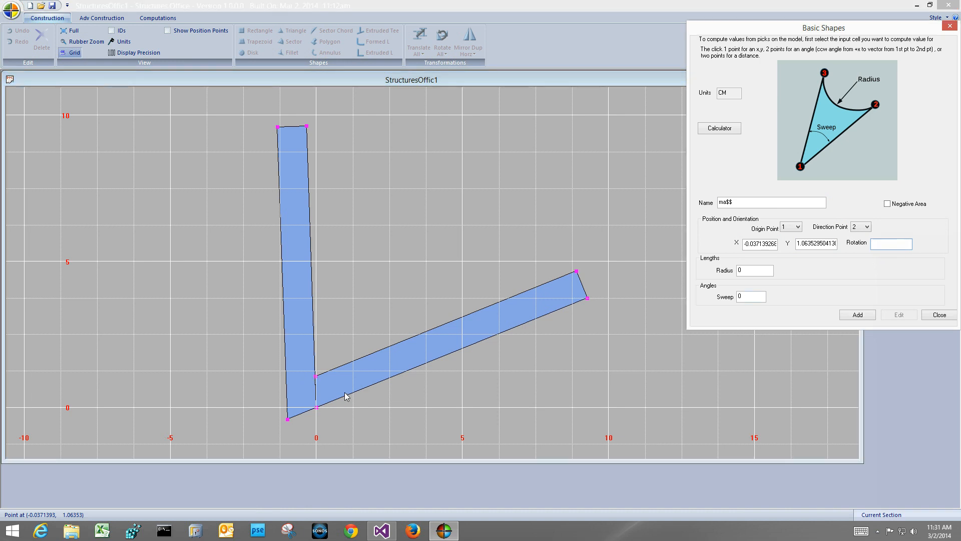
click(315, 376)
click(576, 271)
click(758, 279)
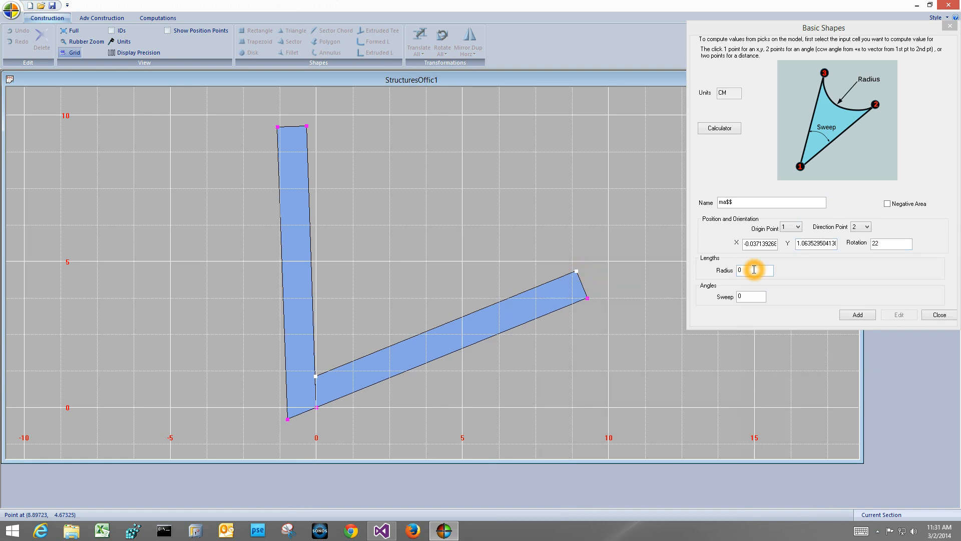
click(754, 269)
text(1)
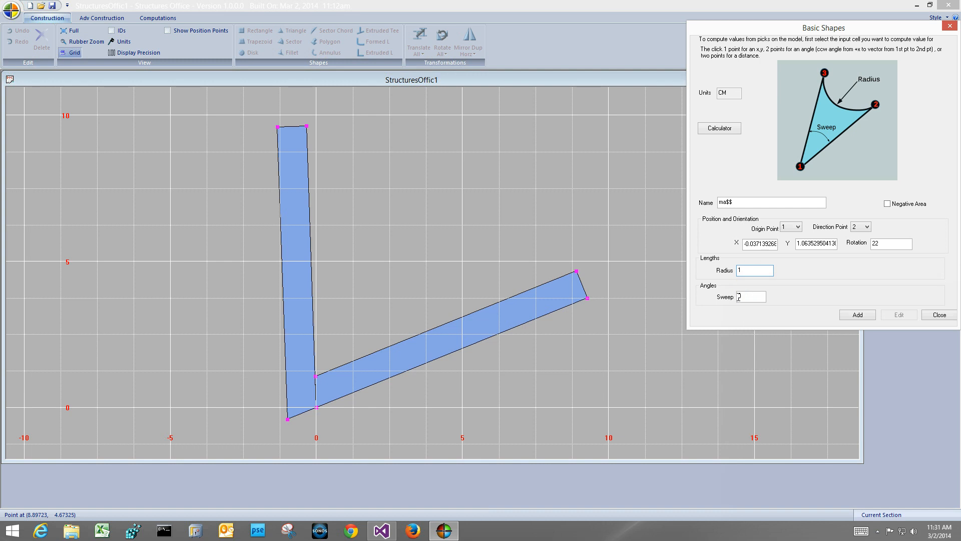
Fill the sweep by picking the lower flange's far upper corner, the inner corner and the upper flange's inner top corner, then add the fillet.
click(749, 296)
click(750, 296)
click(577, 271)
click(316, 378)
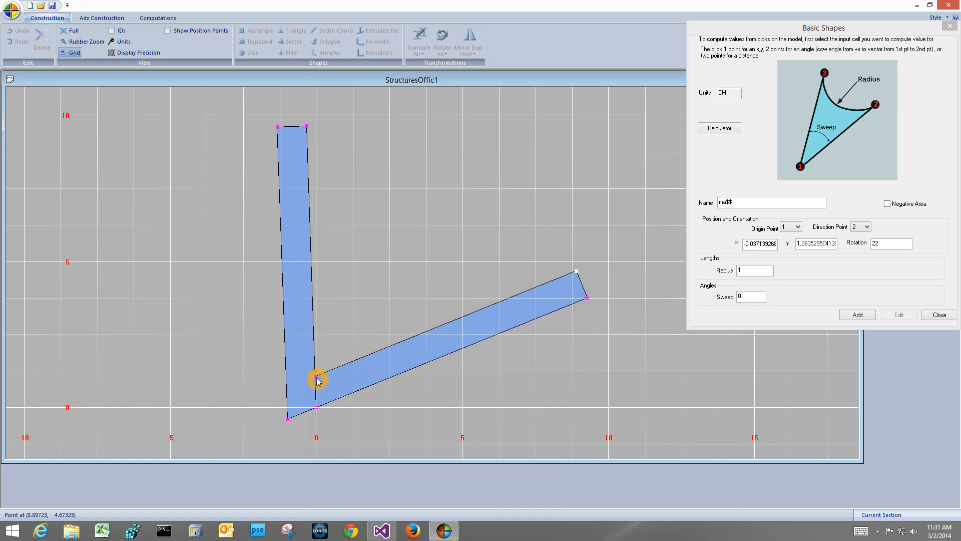
click(307, 127)
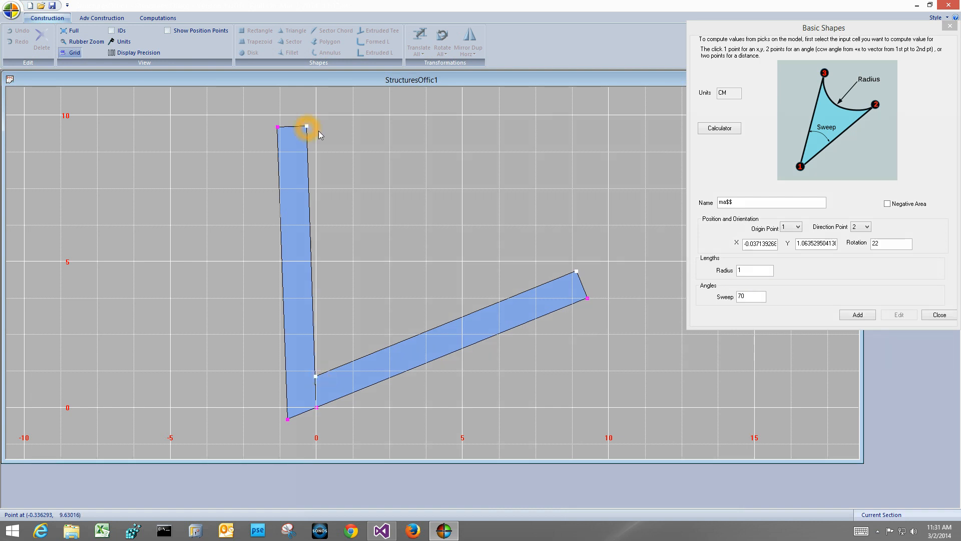
click(851, 315)
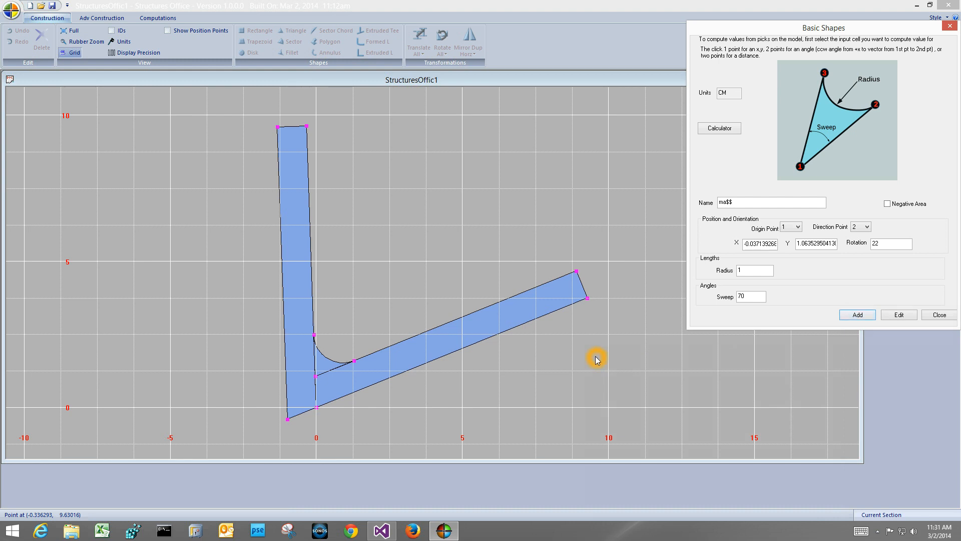
click(572, 269)
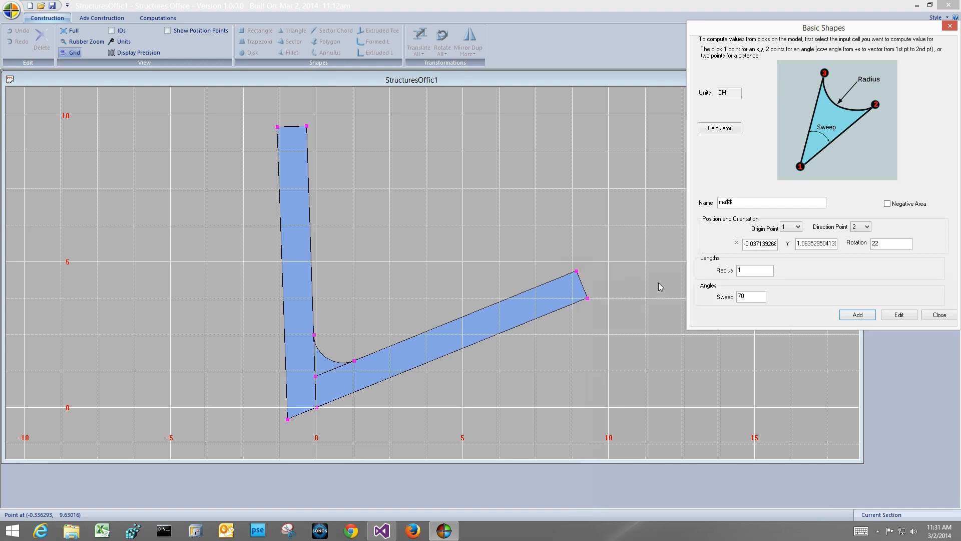
click(929, 315)
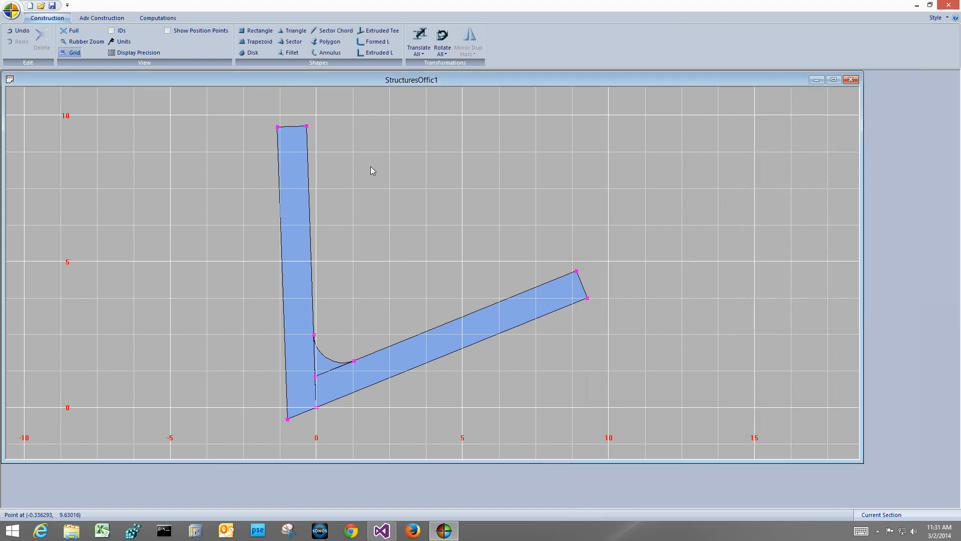
Start a Sector shape and fill its X and Y position by picking the lower corner of the lower flange's free end.
click(293, 44)
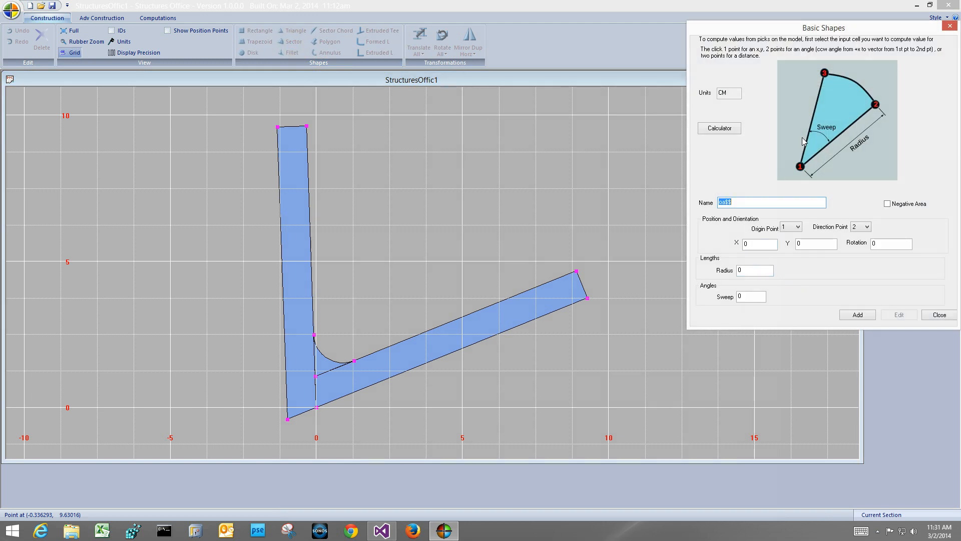
click(767, 243)
key(BackSpace)
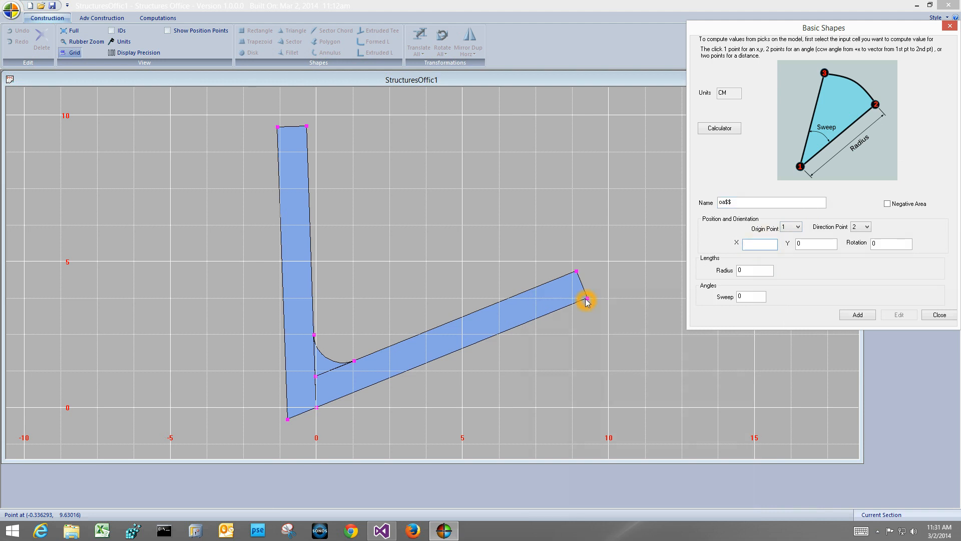
click(587, 299)
Set the sector's direction point to 3 and fill its rotation by picking the lower flange's end corners, lower one first.
click(905, 243)
key(BackSpace)
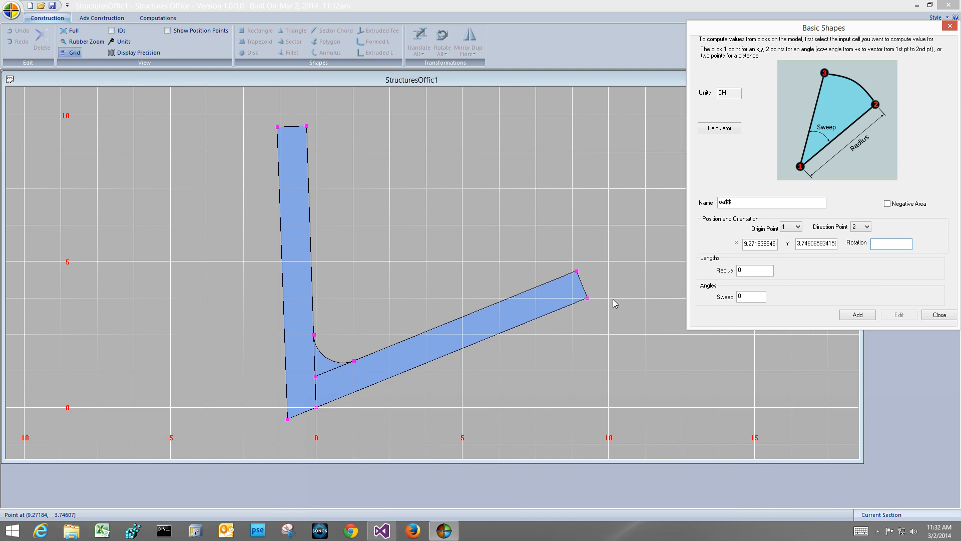
click(856, 228)
click(858, 246)
click(883, 246)
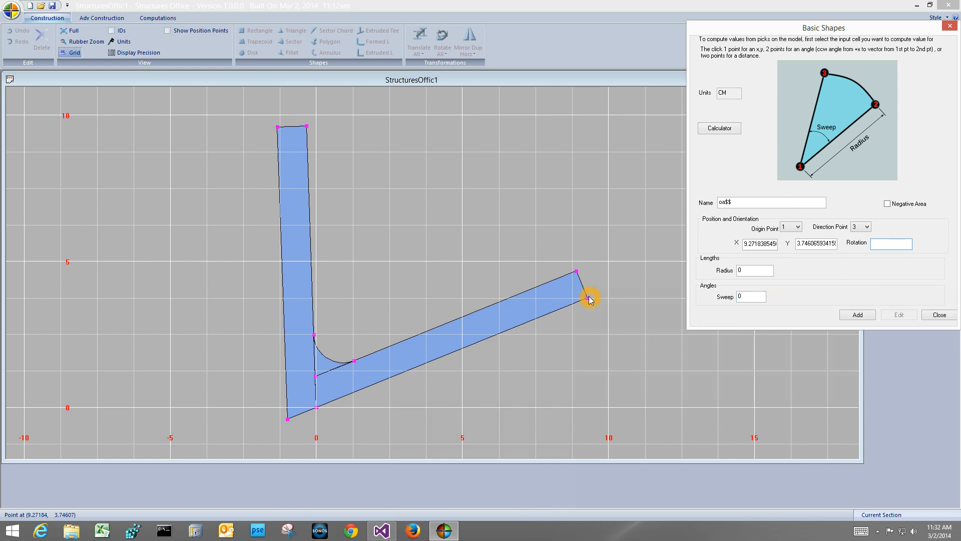
click(577, 271)
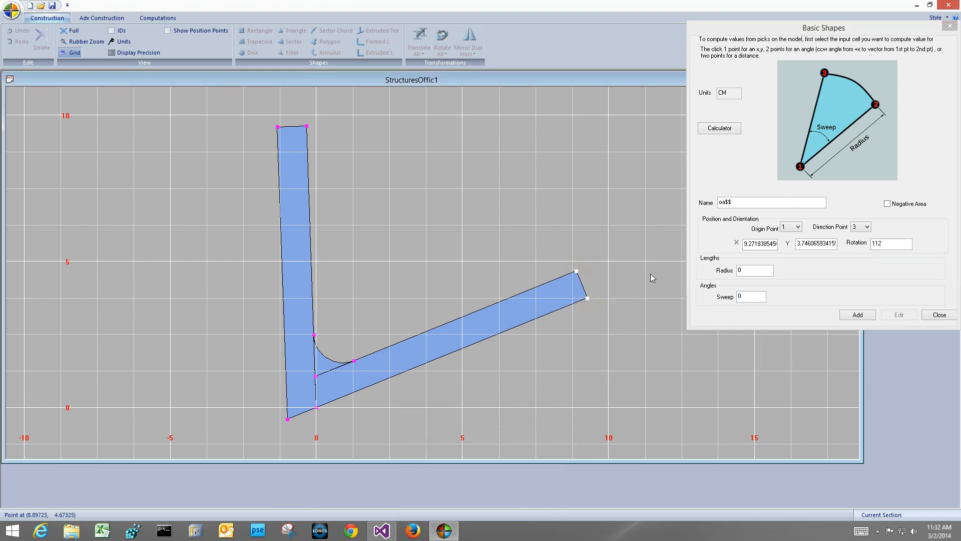
Fill the sector's radius by picking both corners of the lower flange's free end, set the sweep to 90 and add the sector.
click(874, 201)
click(754, 271)
click(589, 300)
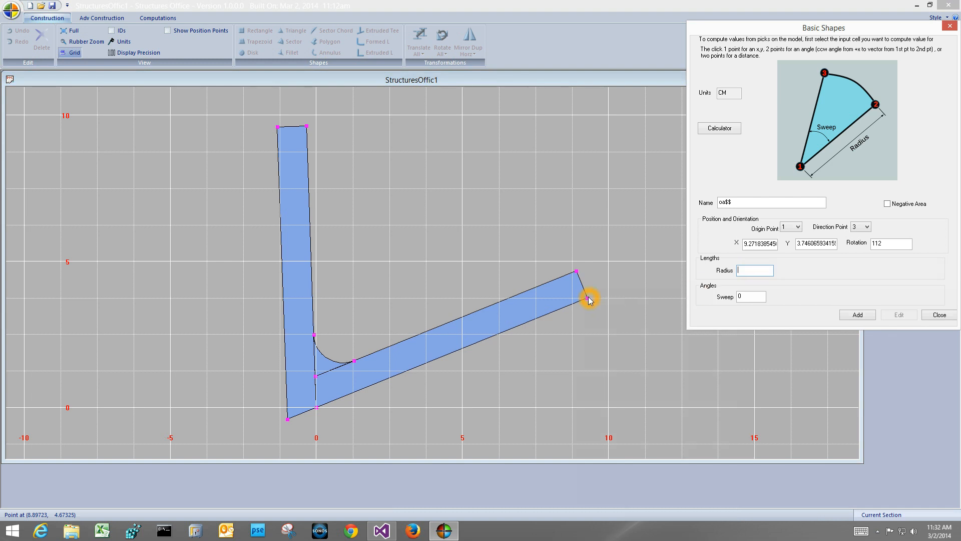
click(577, 272)
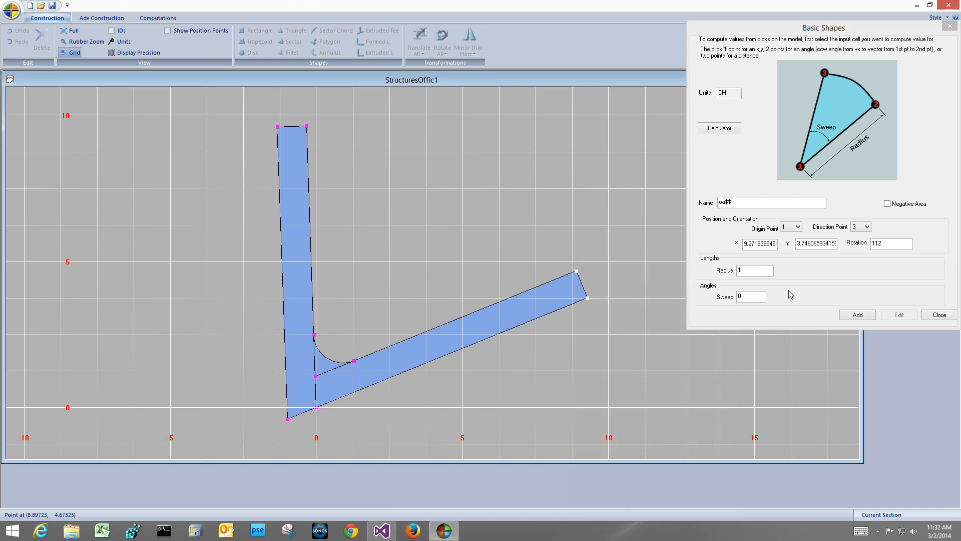
click(748, 299)
click(749, 297)
text(9)
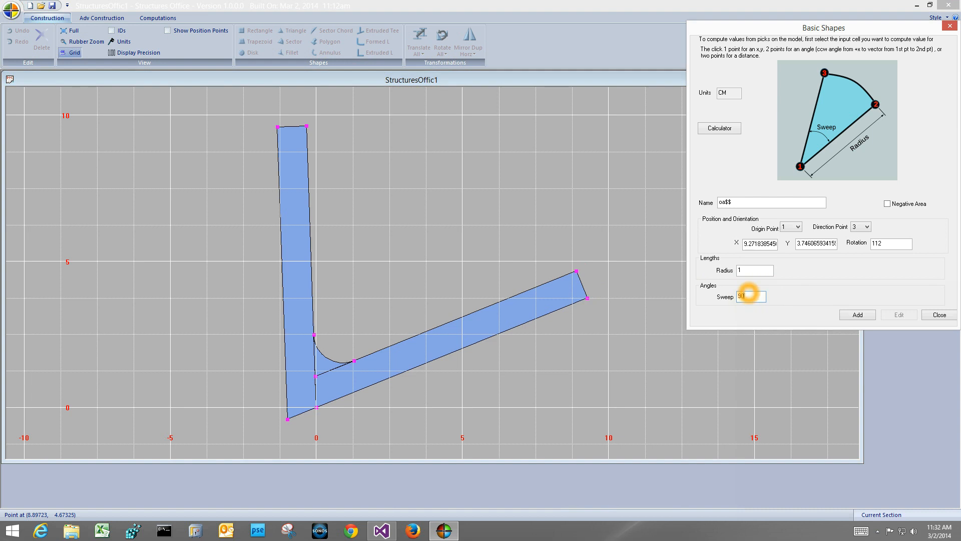
click(867, 317)
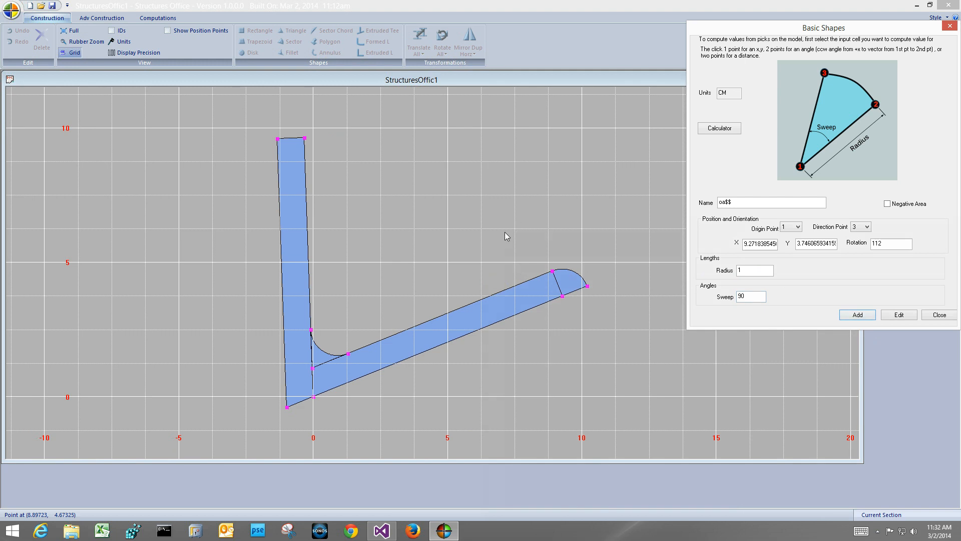
click(290, 146)
click(286, 143)
click(759, 245)
click(279, 141)
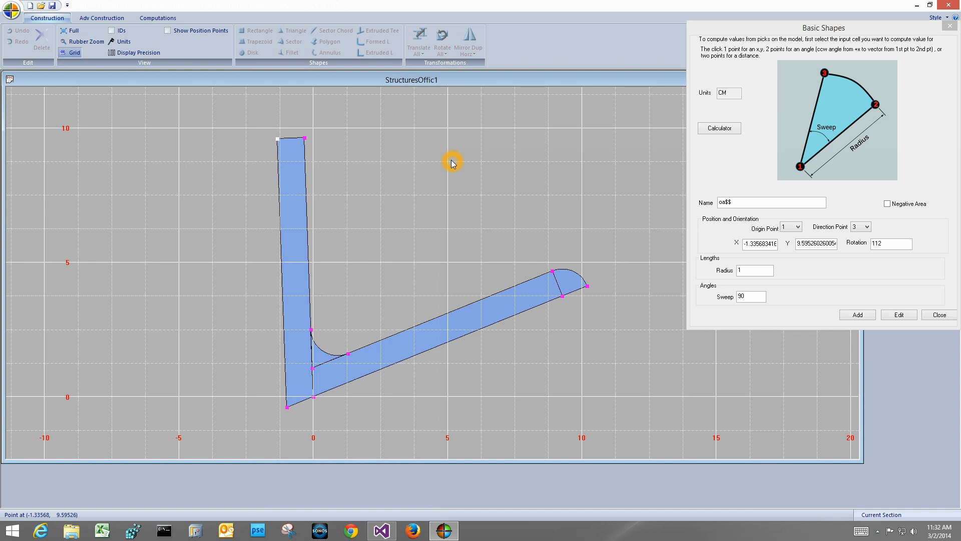
Close the sector dialog, start a Fillet shape and fill its X and Y position by picking the upper flange's outer top corner.
click(938, 315)
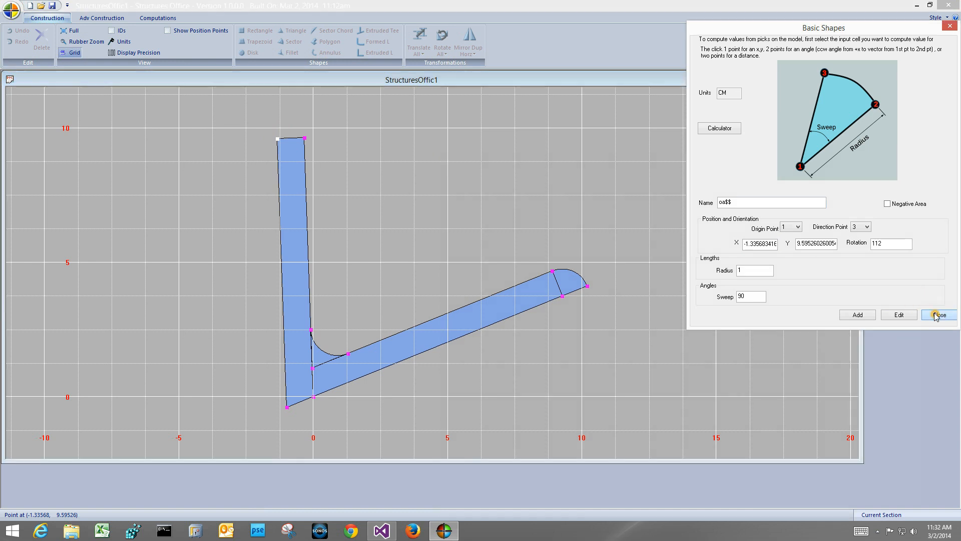
click(292, 53)
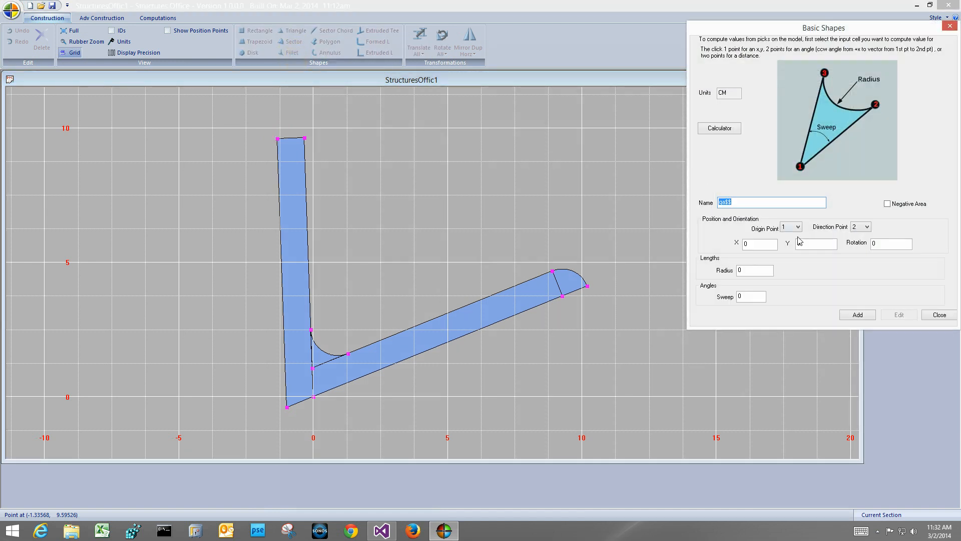
click(758, 244)
click(279, 139)
Fill the fillet's rotation by picking the upper flange's outer top and bottom corners, and its radius by picking both top corners.
click(888, 243)
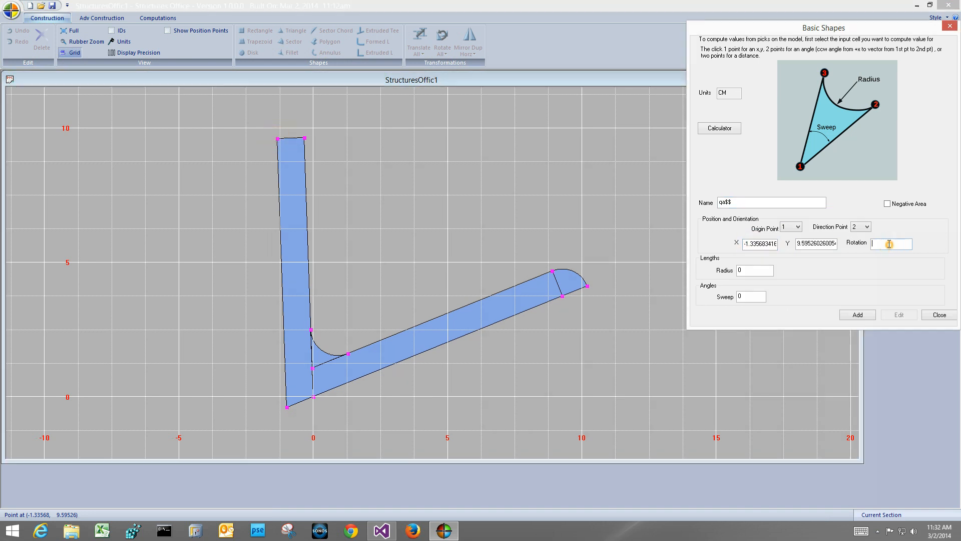
click(278, 140)
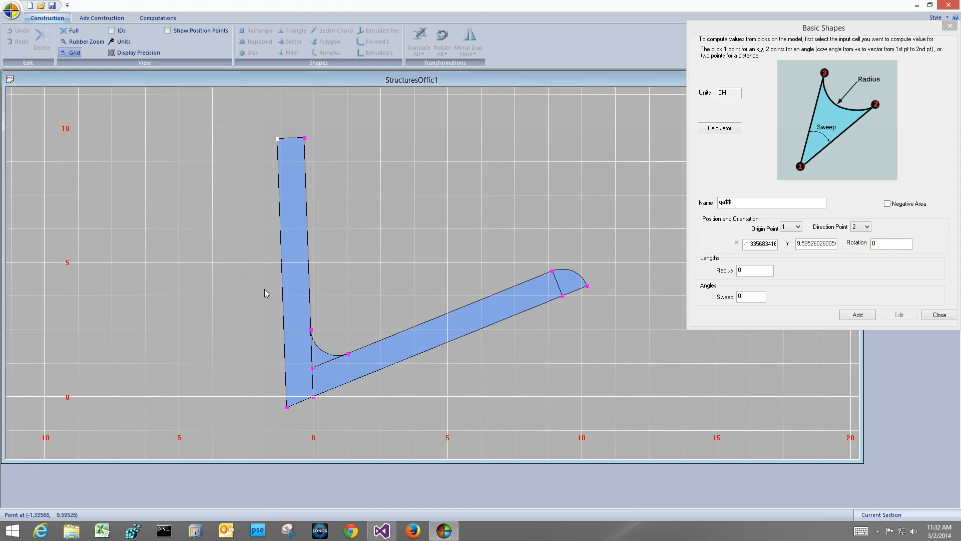
click(288, 408)
click(754, 270)
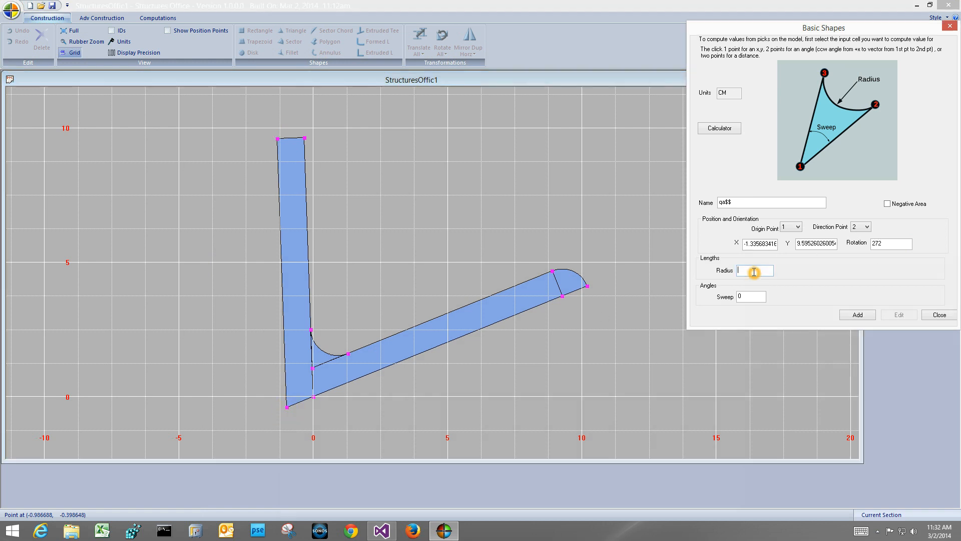
click(305, 138)
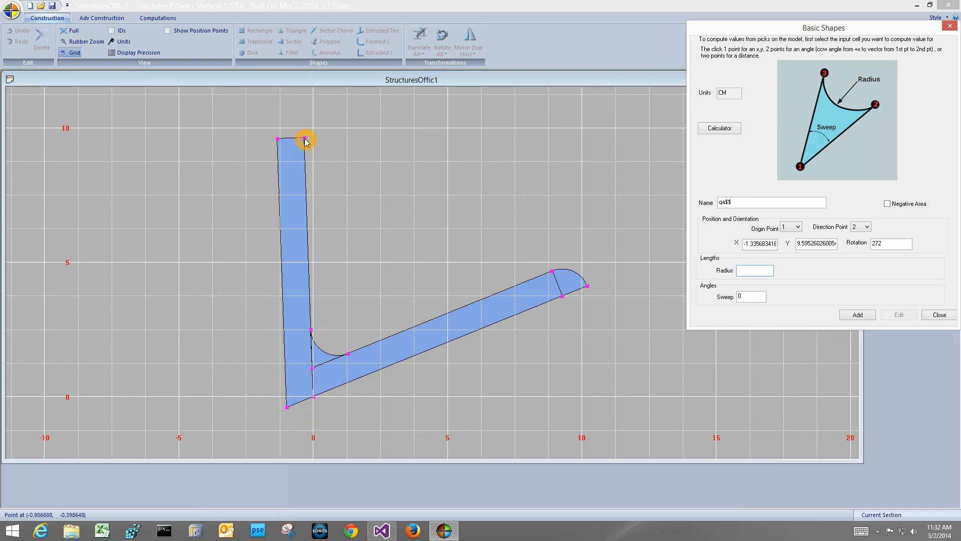
click(279, 140)
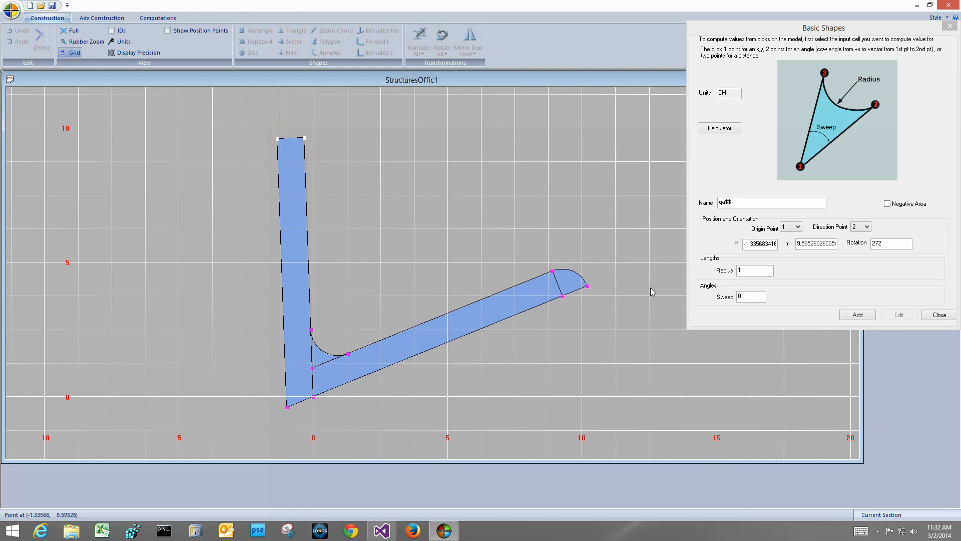
Set the fillet's sweep to 90, make it a negative area, add it and close the shape dialog.
click(742, 295)
click(755, 295)
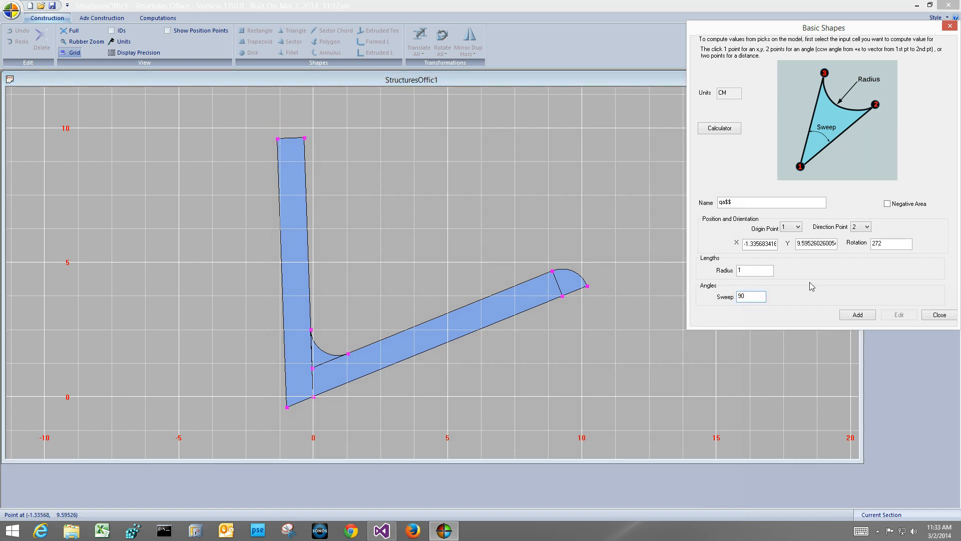
click(887, 203)
click(867, 315)
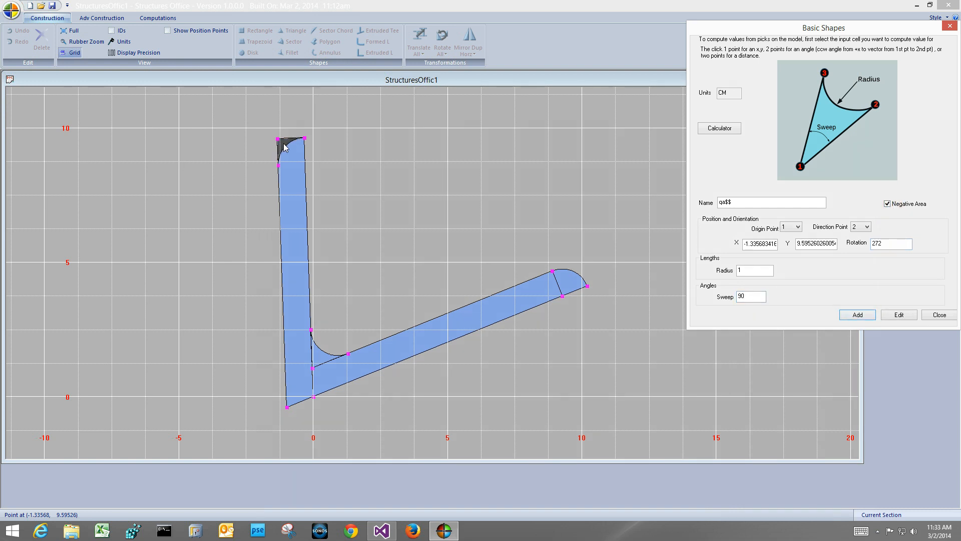
click(938, 315)
click(939, 314)
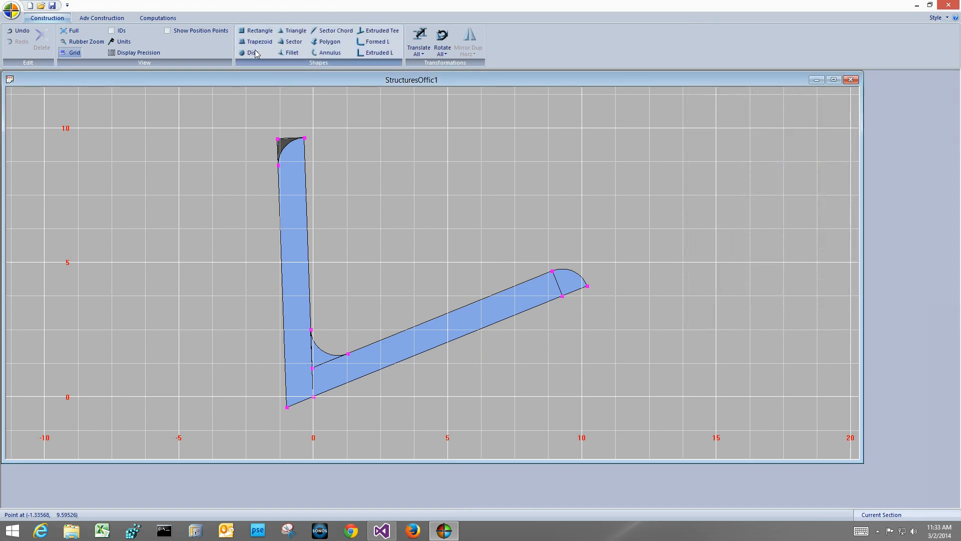
Start a new Rectangle shape in the cross-section and open its length for entry.
click(256, 31)
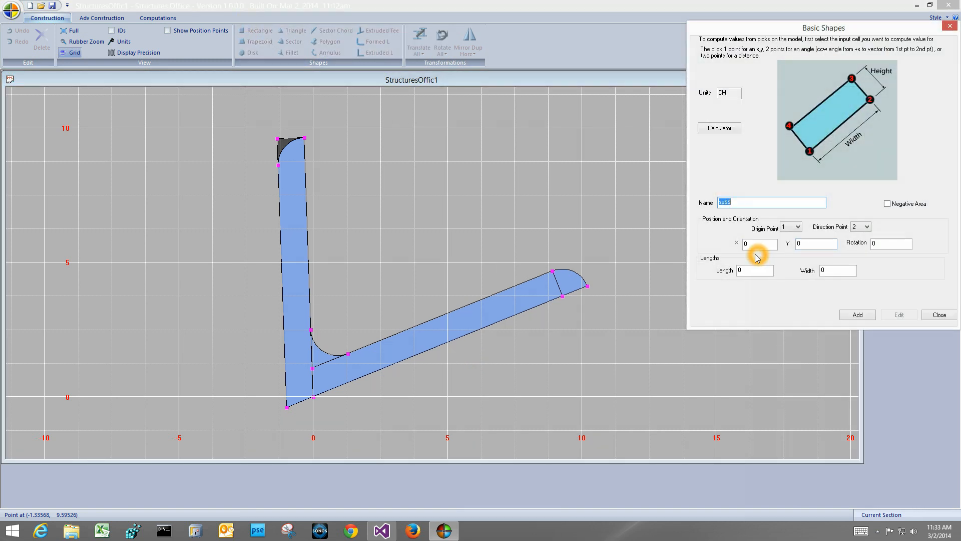
click(751, 274)
click(760, 273)
Add a point on the lower flange's bottom edge at distance 4 from the sector's outer tip toward the origin.
click(158, 18)
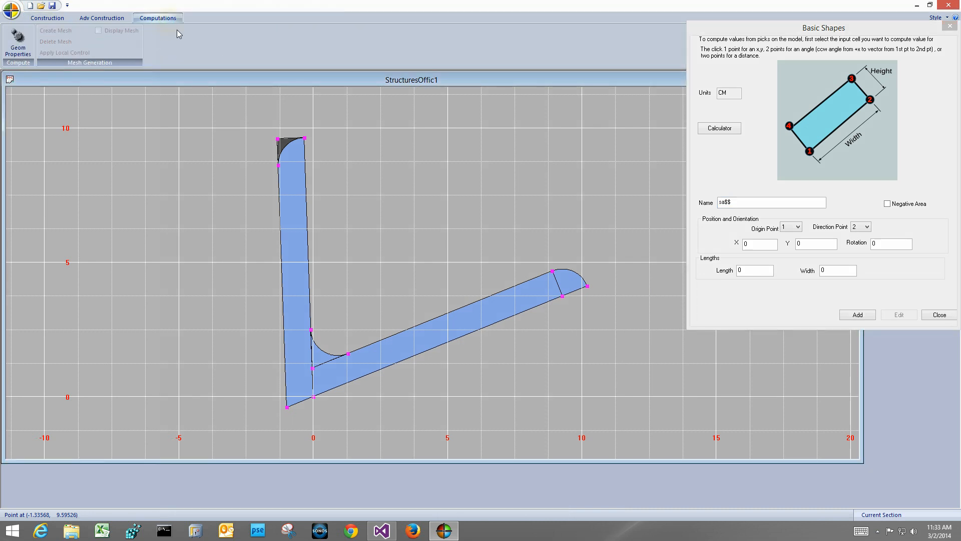
click(105, 45)
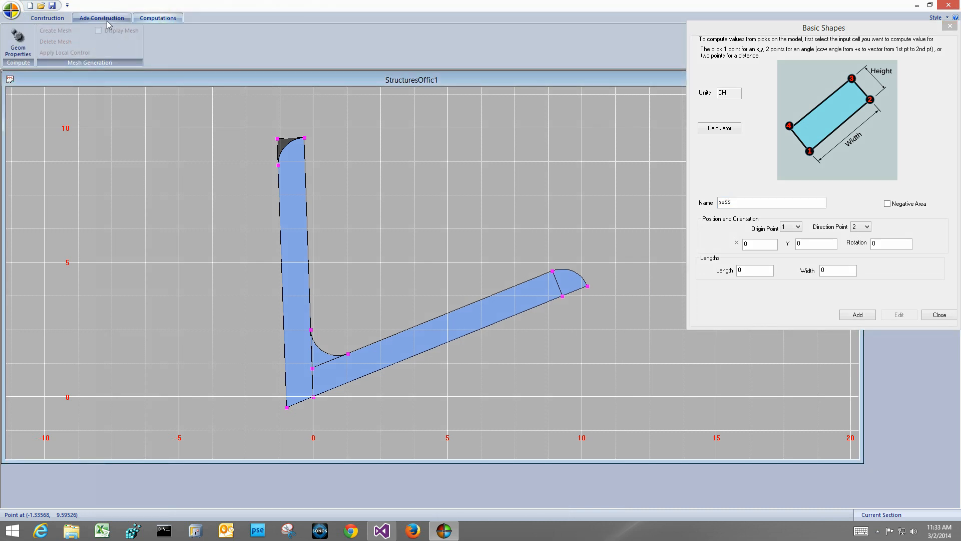
click(101, 18)
click(587, 286)
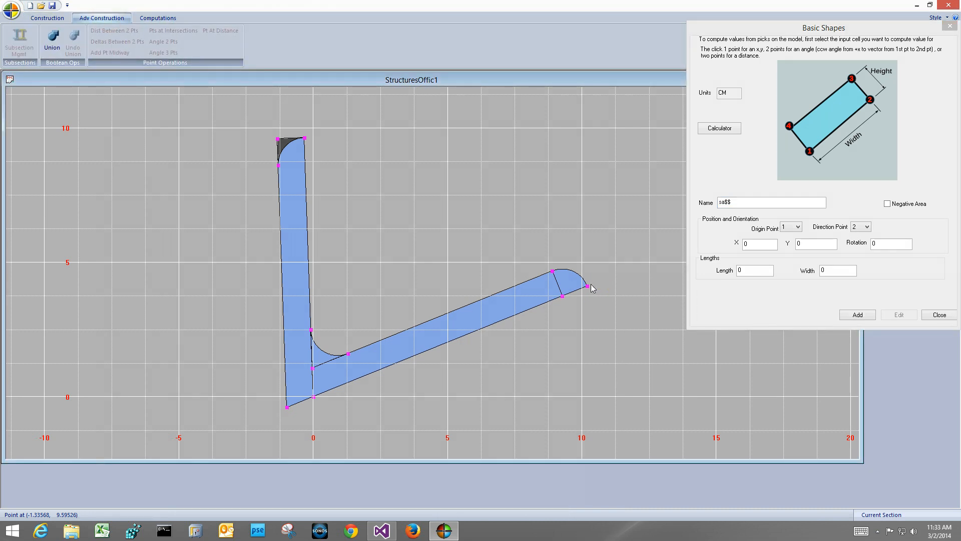
click(313, 396)
click(313, 396)
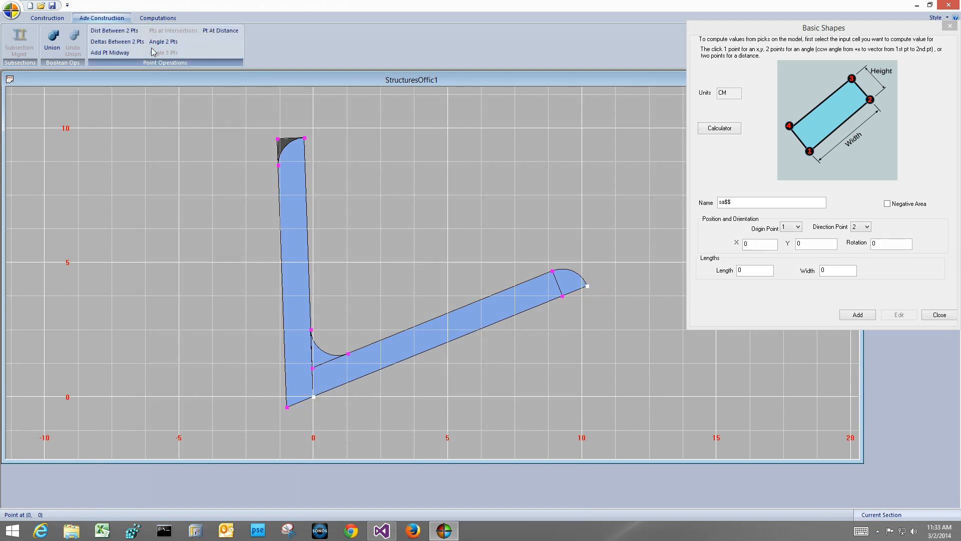
click(207, 33)
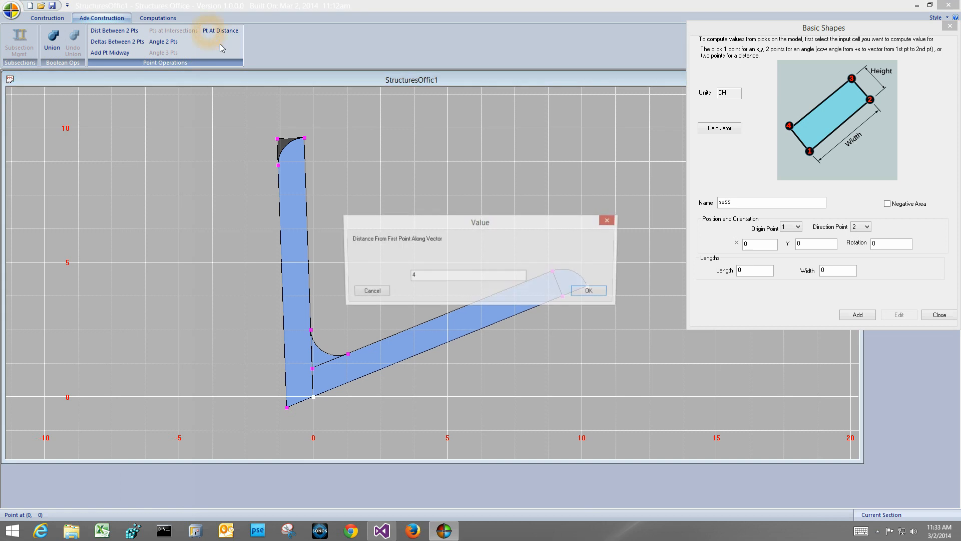
drag(444, 220, 440, 116)
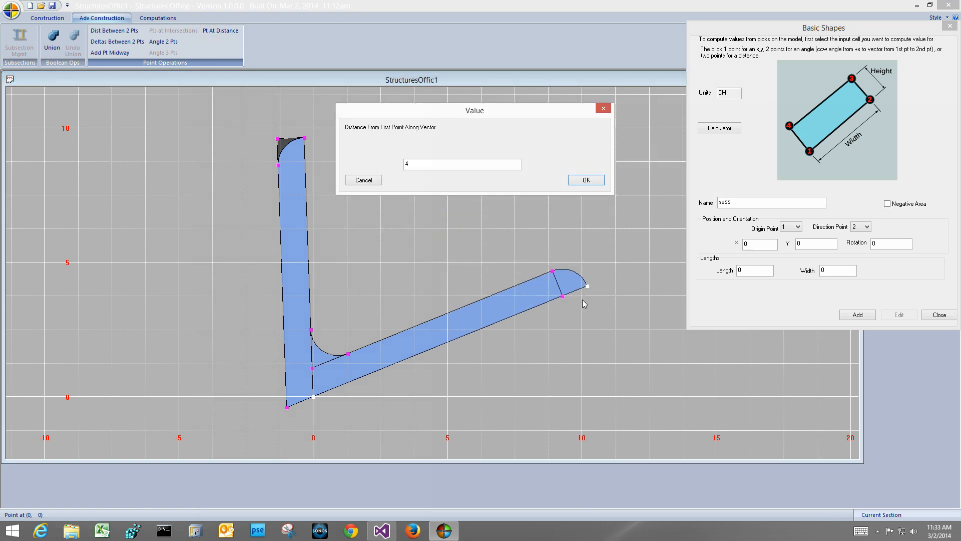
click(429, 165)
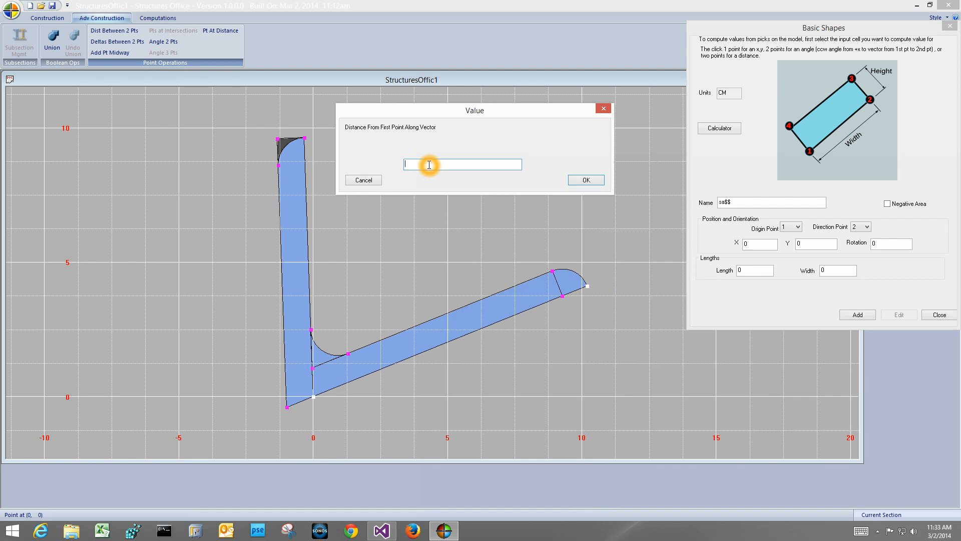
key(Return)
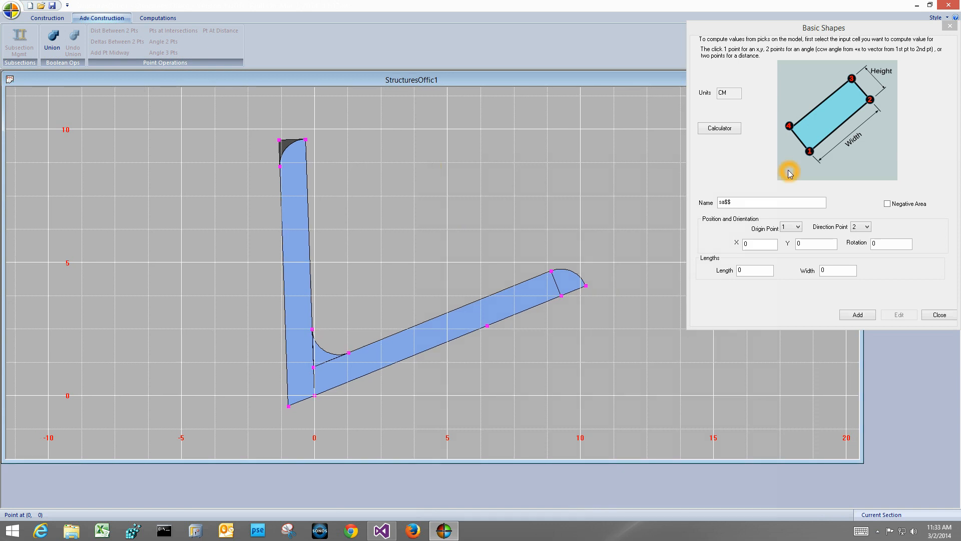
Mark the rectangle as a negative area and fill its rotation by picking the added edge point and the origin.
click(802, 156)
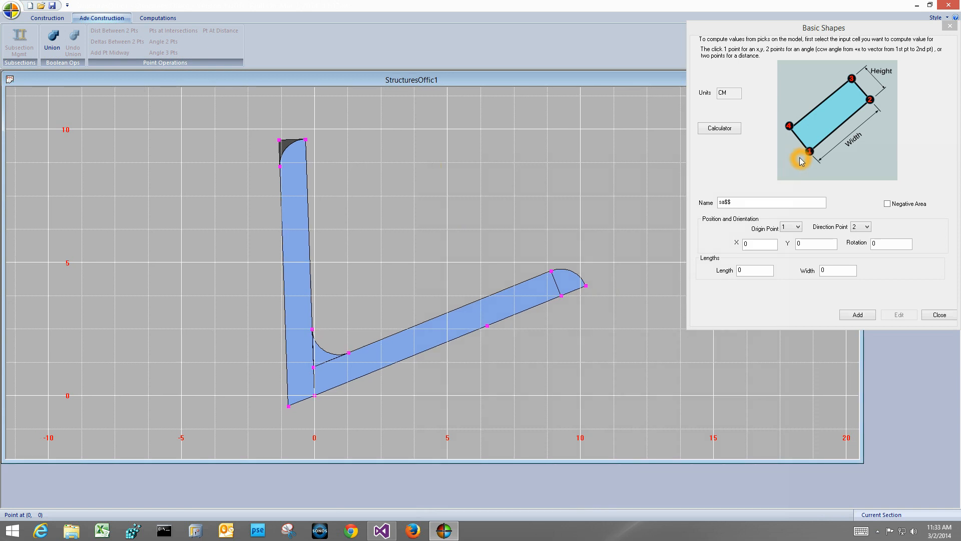
click(885, 205)
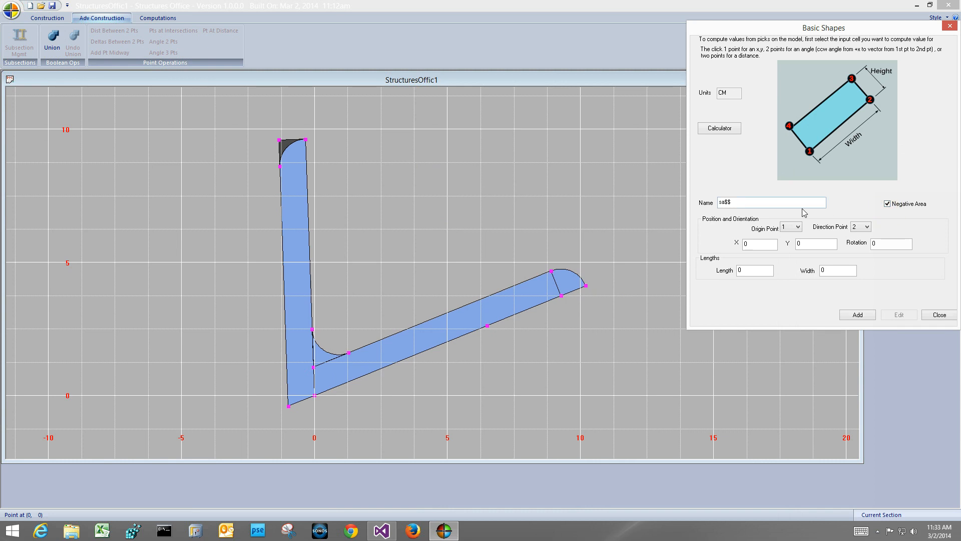
click(884, 244)
click(484, 326)
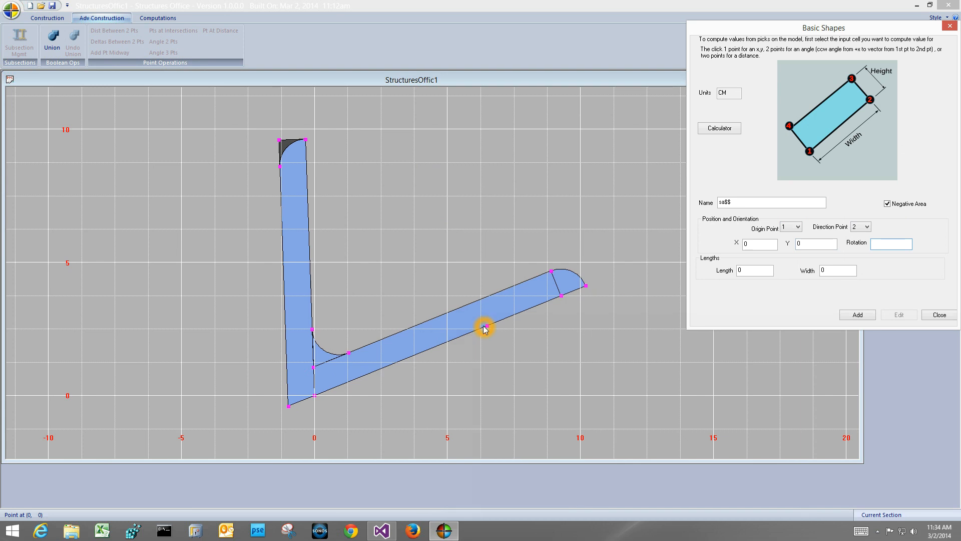
click(314, 397)
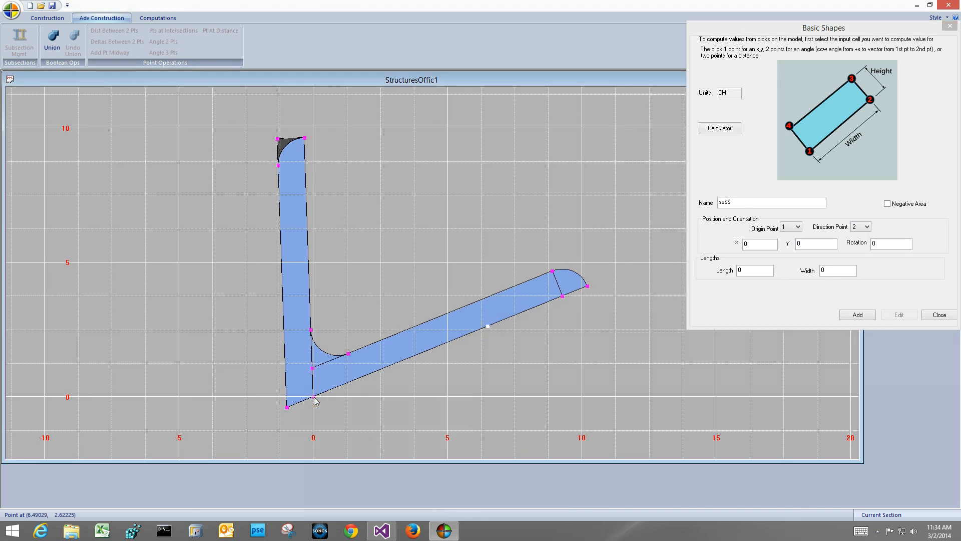
Set the rectangle's direction point to 4, its length to 3 and its width to 0.85, and add it.
click(859, 226)
click(858, 251)
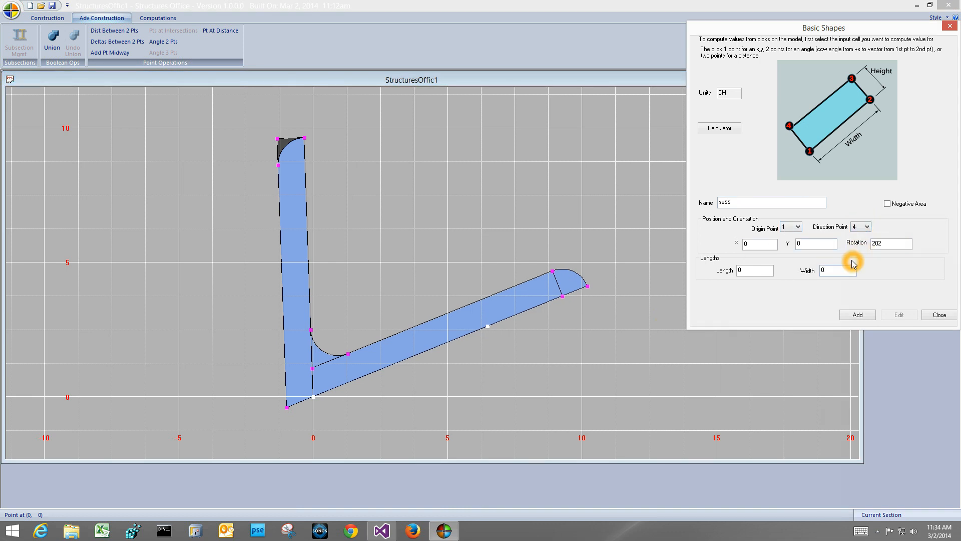
click(754, 269)
click(751, 272)
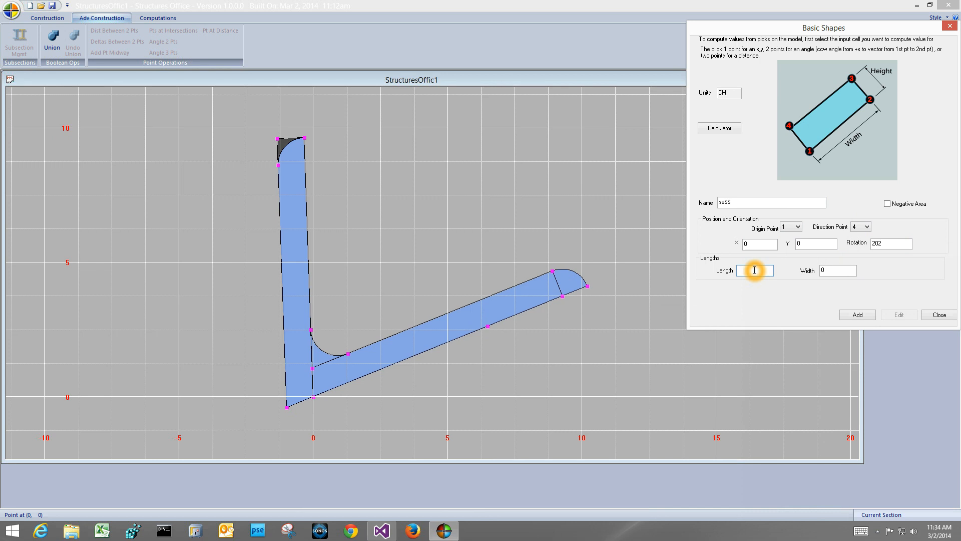
text(3)
click(835, 271)
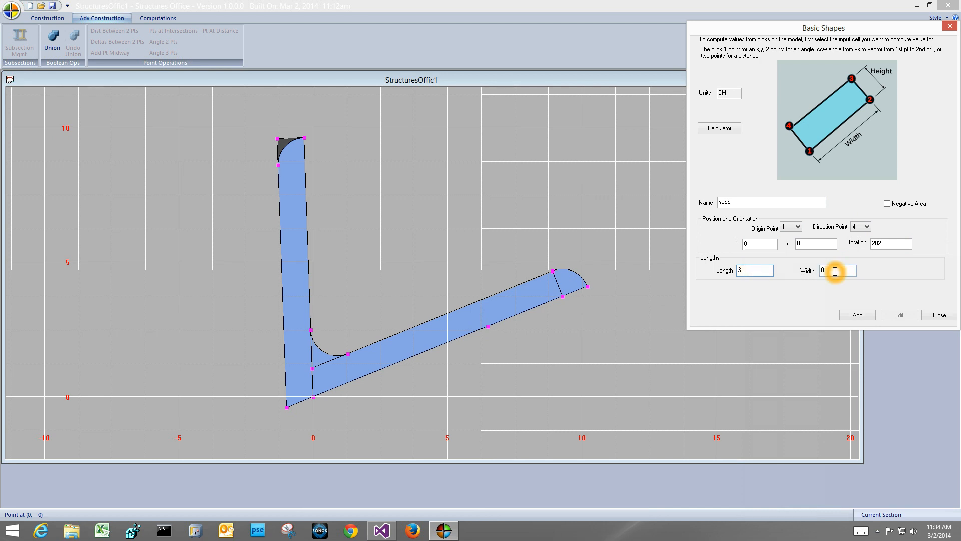
click(836, 271)
text(.85)
click(857, 315)
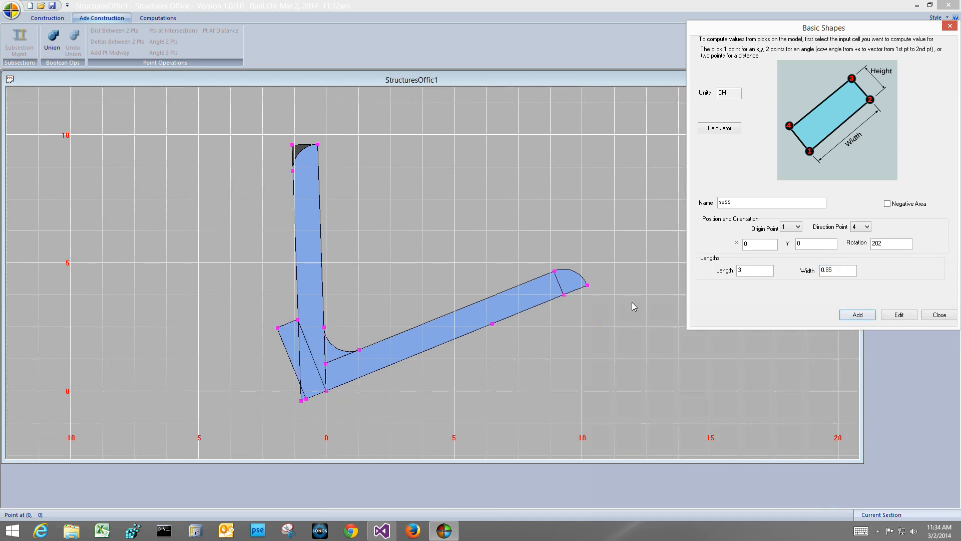
Move the rectangle's origin to the added point on the lower flange's bottom edge, make it a negative area and close the shape dialog.
click(760, 244)
click(492, 326)
click(904, 314)
click(887, 203)
click(564, 323)
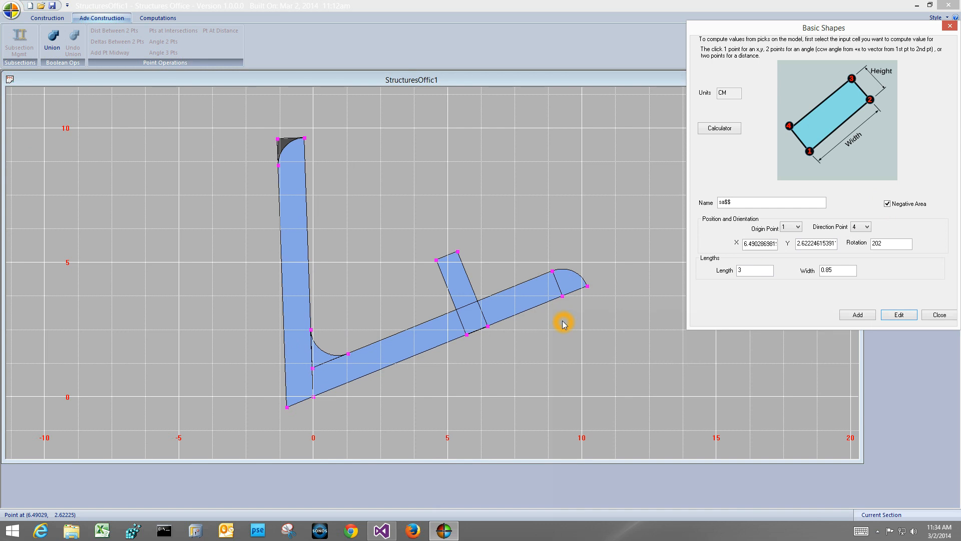
click(898, 314)
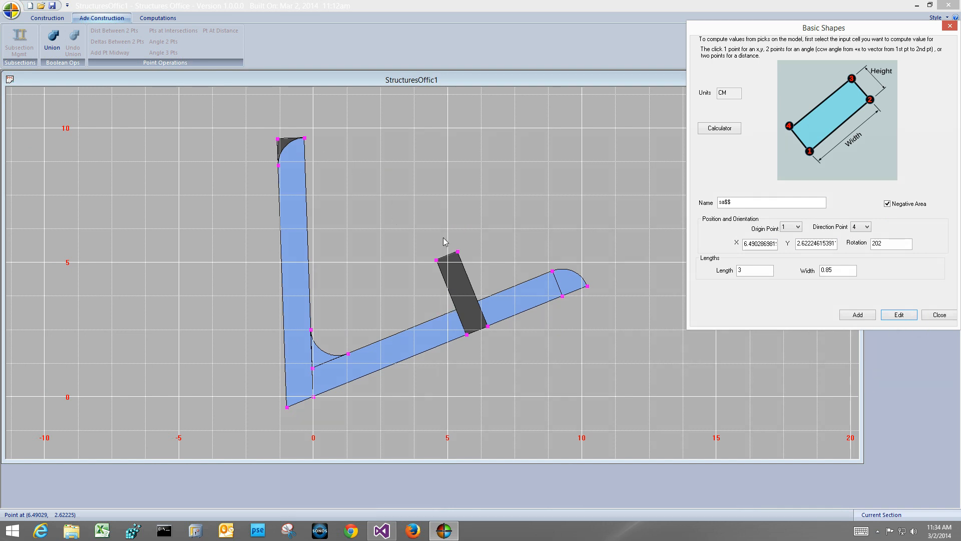
click(934, 314)
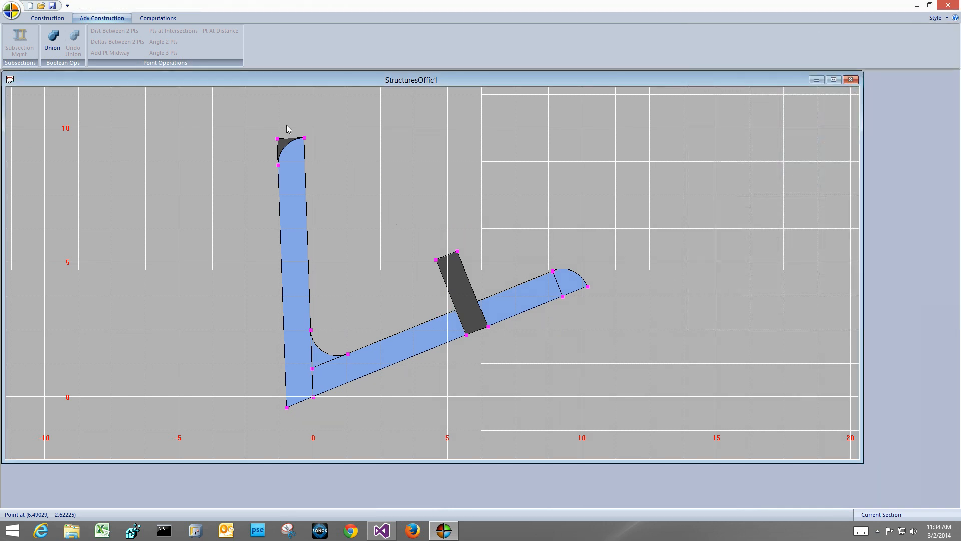
Union all shapes of the cross-section, subtracting the negative areas.
click(49, 19)
click(56, 39)
click(362, 162)
click(488, 317)
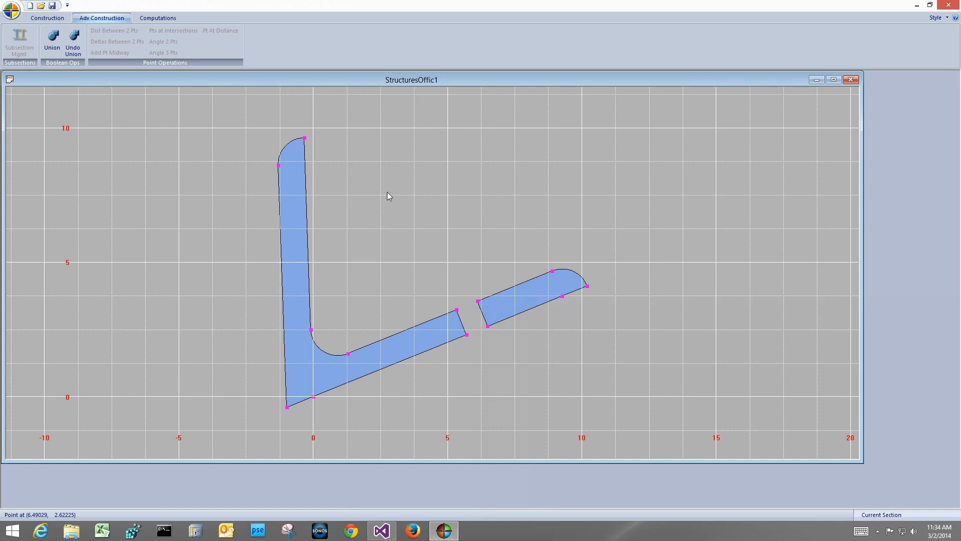
Undo the union of the shapes.
click(175, 39)
click(143, 31)
click(73, 40)
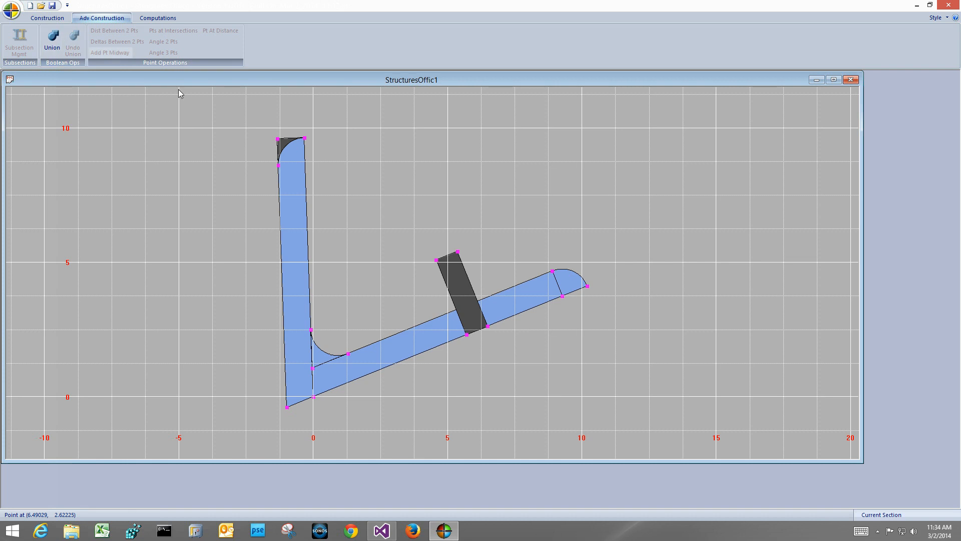
Set the negative rectangle's length to 1 by picking both corners of the lower flange's outer end, and apply the edit.
double_click(458, 270)
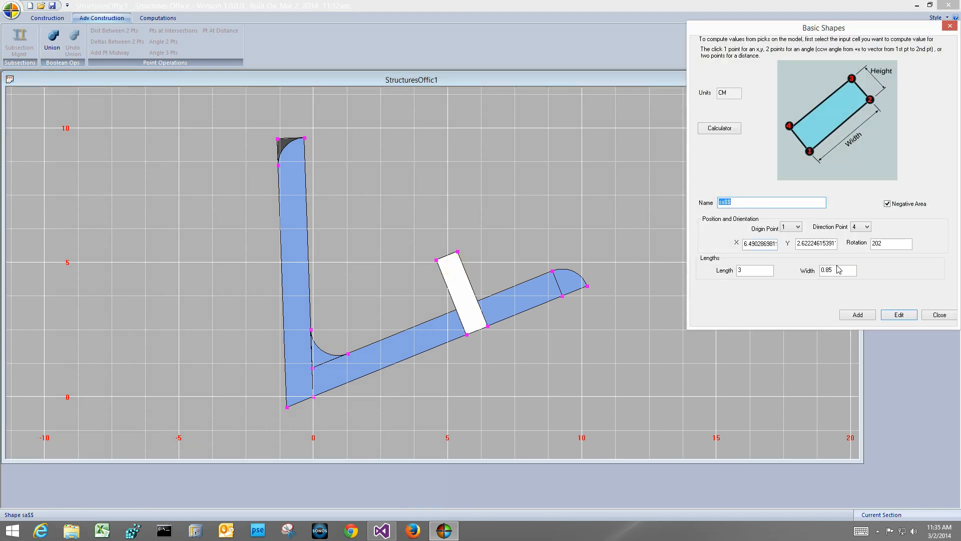
click(759, 270)
click(563, 296)
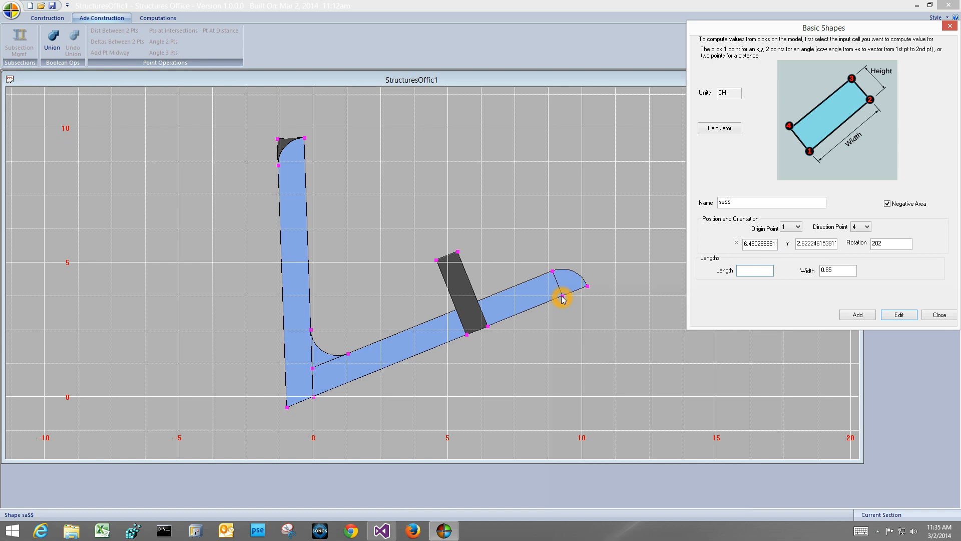
click(552, 271)
click(895, 316)
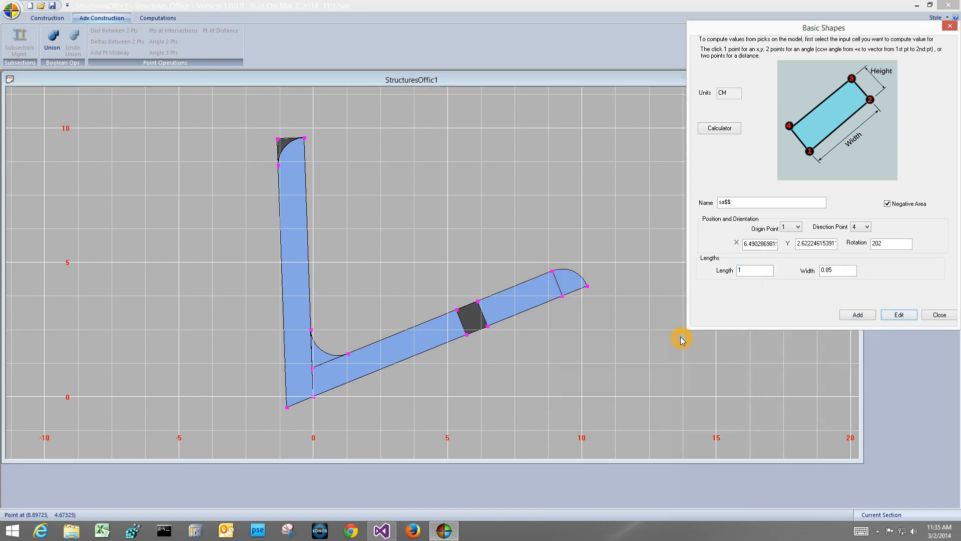
click(945, 316)
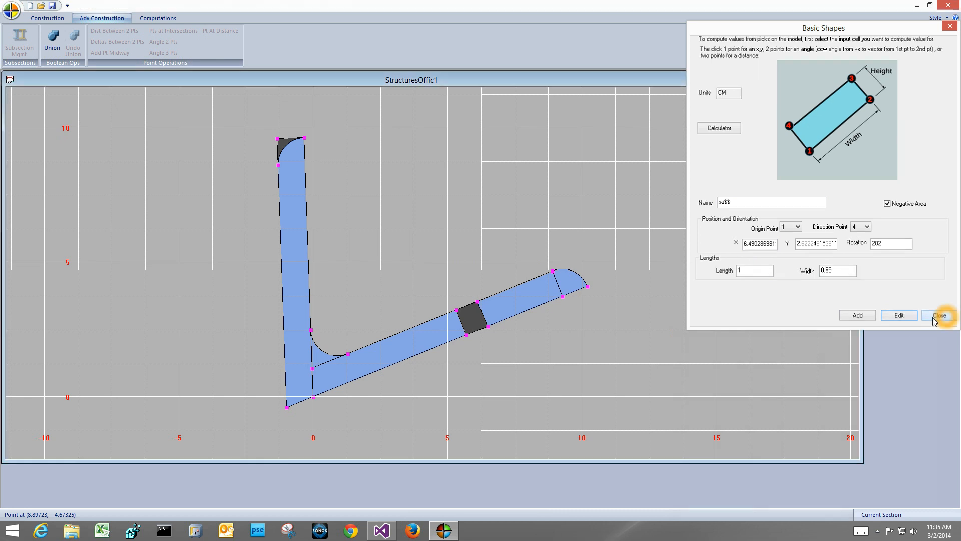
Union the flanges, fillet, sector and negative areas into the final cut outline.
click(56, 38)
click(401, 132)
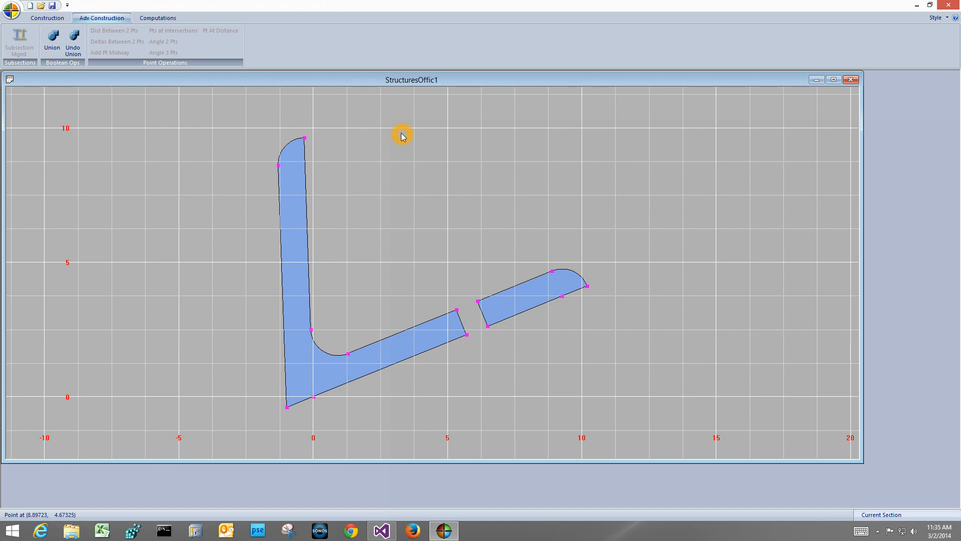
click(435, 230)
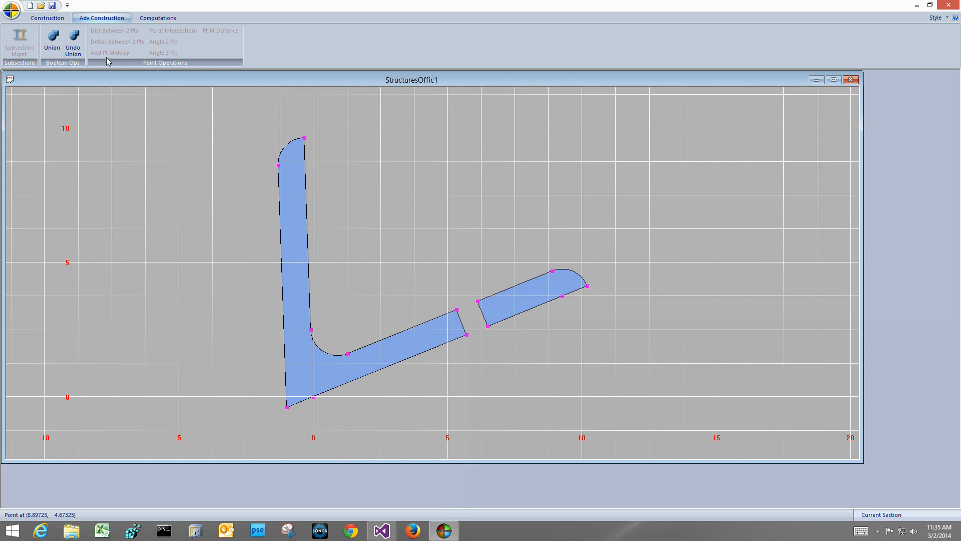
Compute the geometric properties of the united section and move the results window clear of the upright flange.
click(158, 18)
click(28, 48)
click(389, 126)
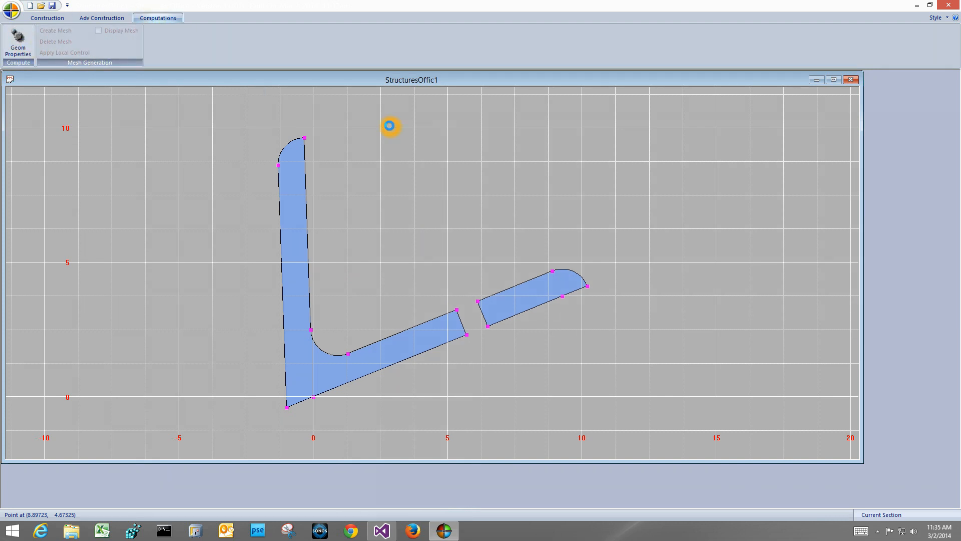
drag(531, 139, 570, 70)
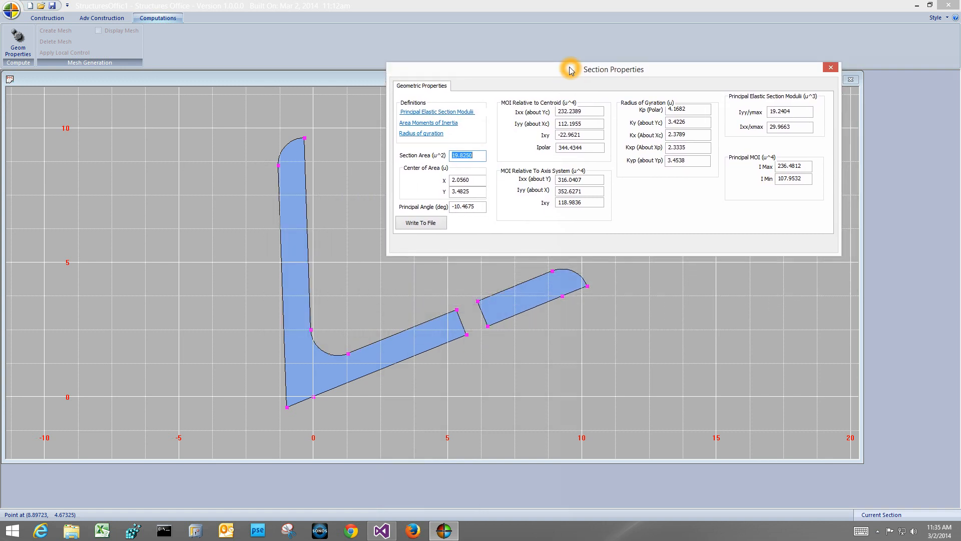
Open the online definition of Radius of gyration from the section properties and close the browser page.
click(445, 174)
click(440, 124)
click(684, 214)
click(676, 216)
click(423, 121)
click(425, 112)
click(424, 128)
click(425, 136)
click(424, 136)
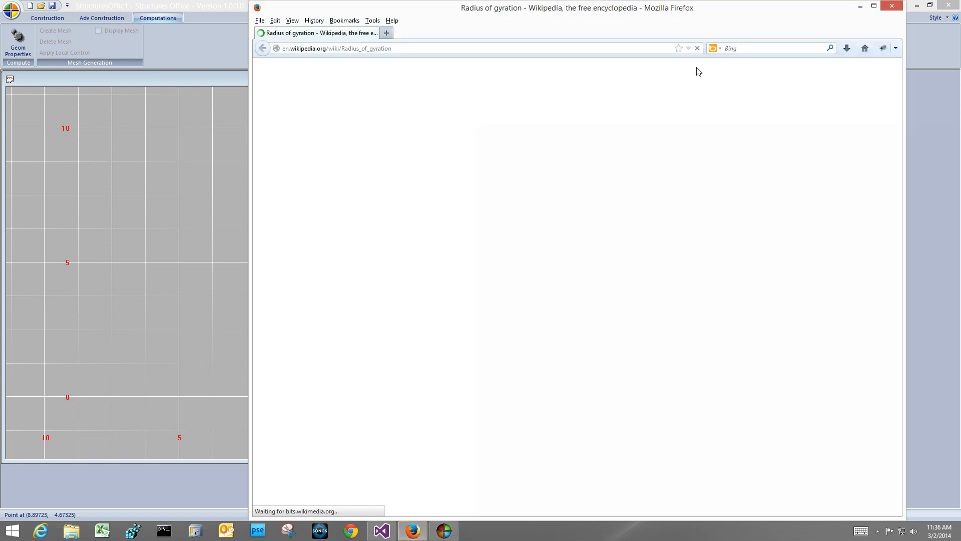
click(893, 9)
click(894, 11)
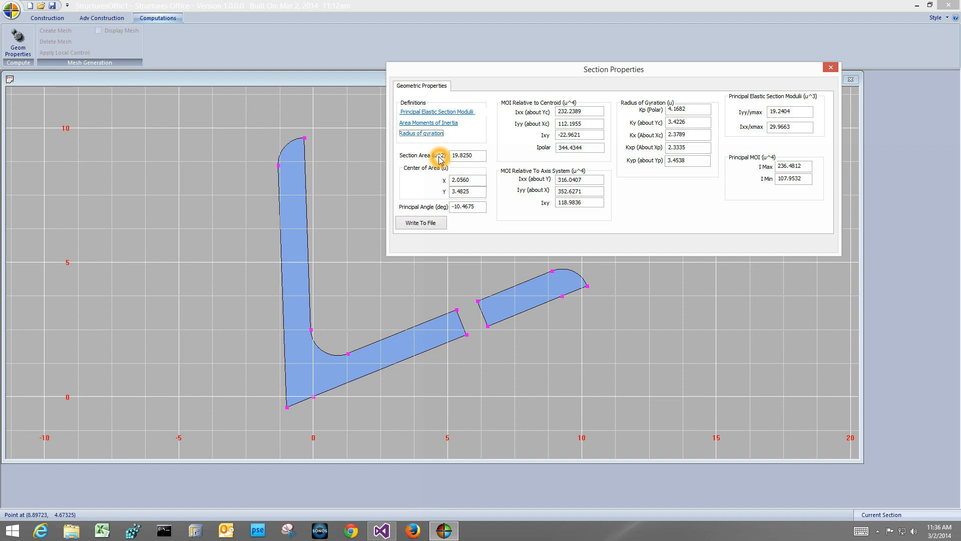
Examine the section area, center of area, principal angle and the moments of inertia about the centroid and the axis system.
click(463, 157)
click(462, 182)
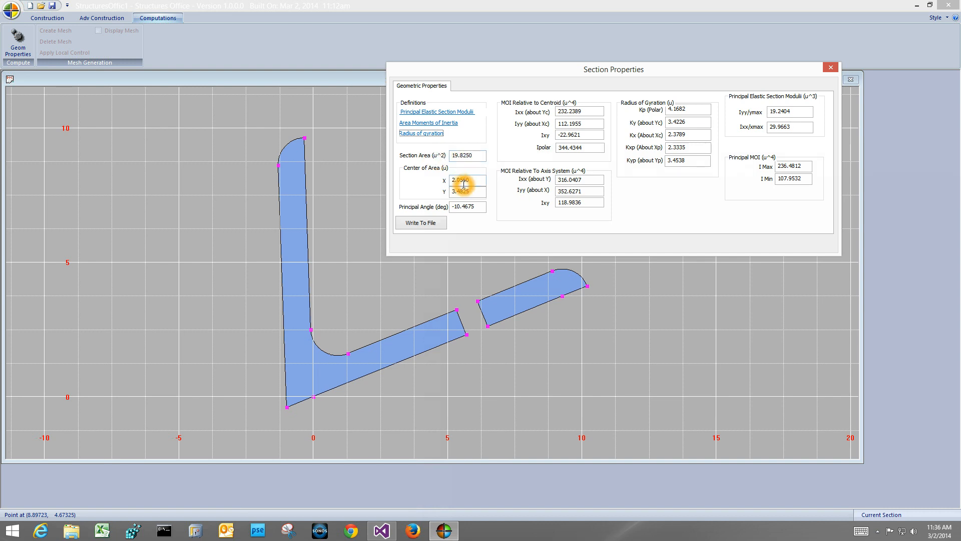
click(423, 170)
click(468, 193)
click(426, 209)
click(461, 210)
click(545, 101)
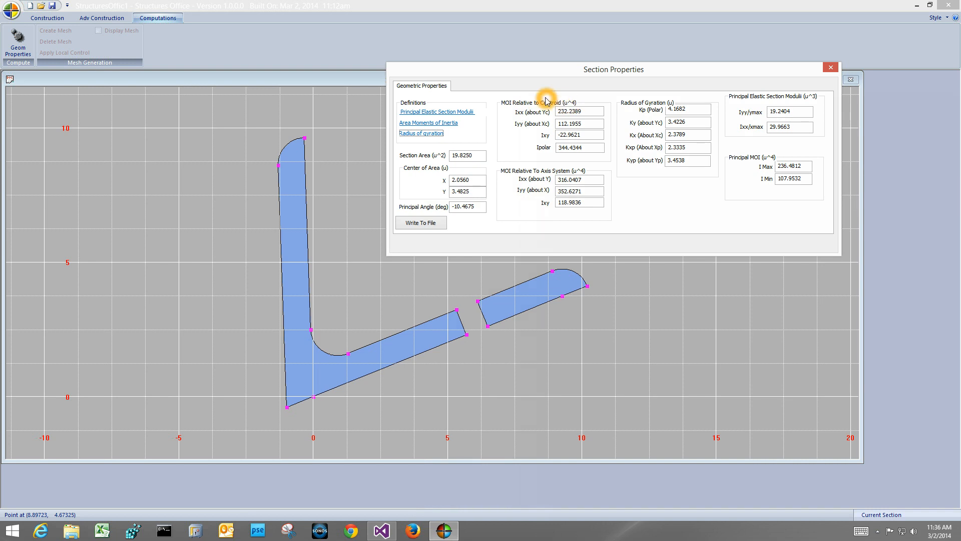
click(533, 173)
click(560, 172)
click(568, 192)
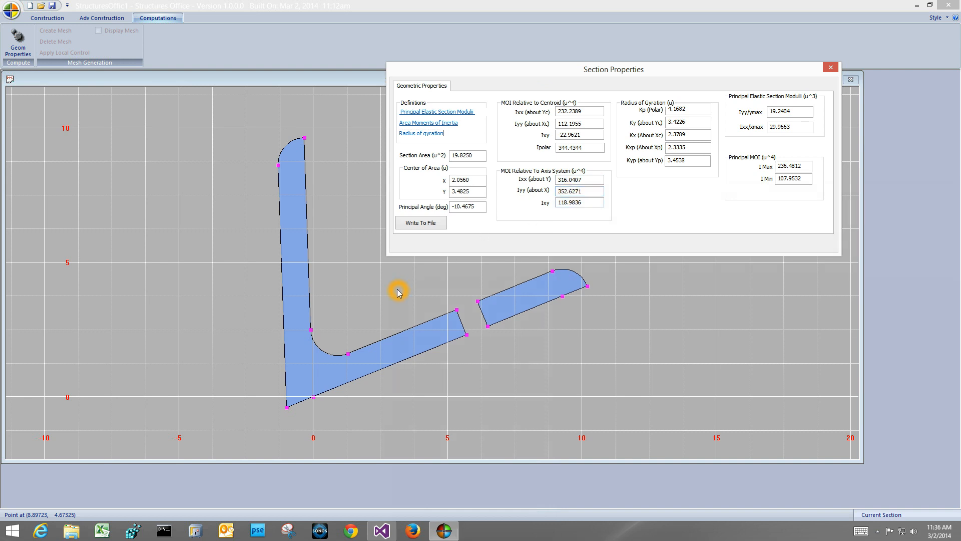
Examine the polar, centroidal and principal-axis radii of gyration in the section properties.
click(304, 269)
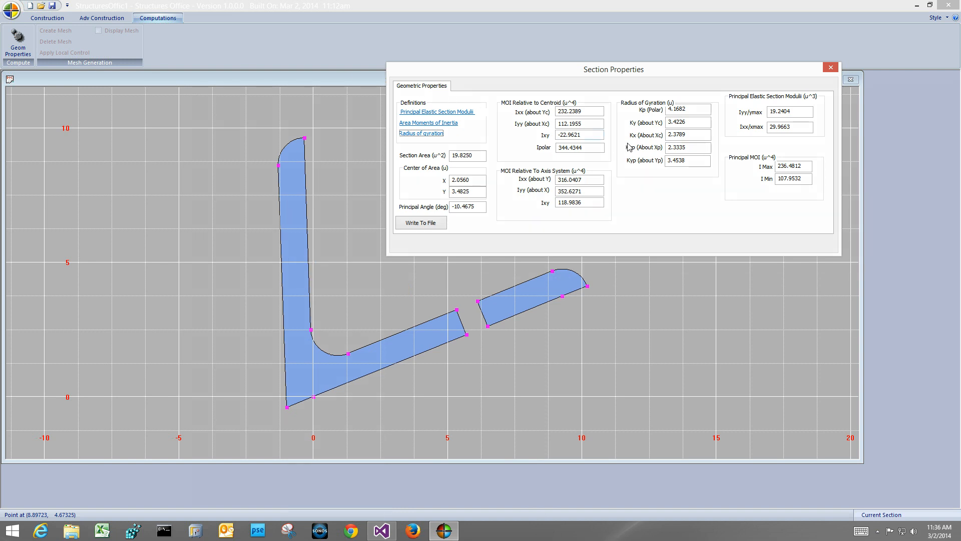
click(661, 164)
click(677, 127)
click(678, 111)
click(676, 126)
click(681, 158)
Open the Snipping Tool, capture the Section Properties window as a snip and move the snip mostly off-screen.
click(7, 535)
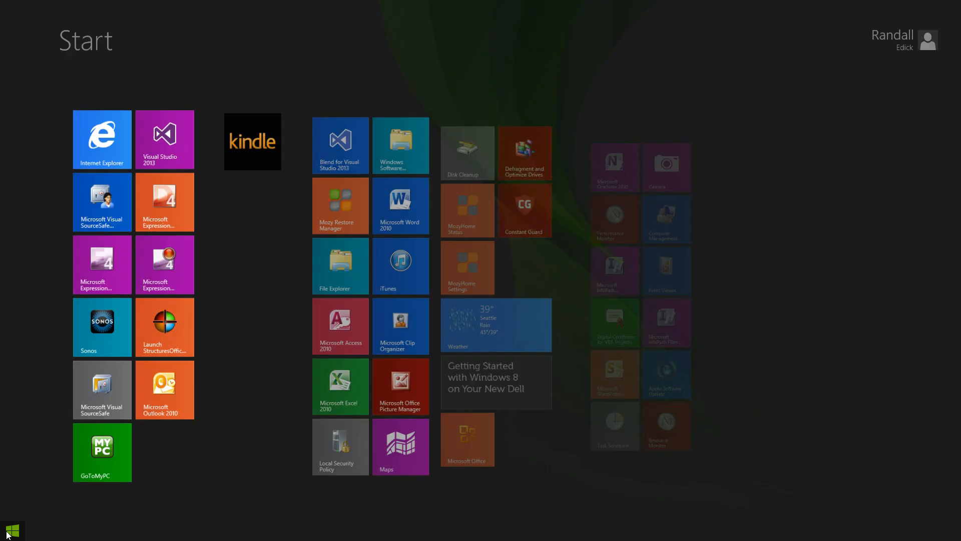
text(snipping Tool)
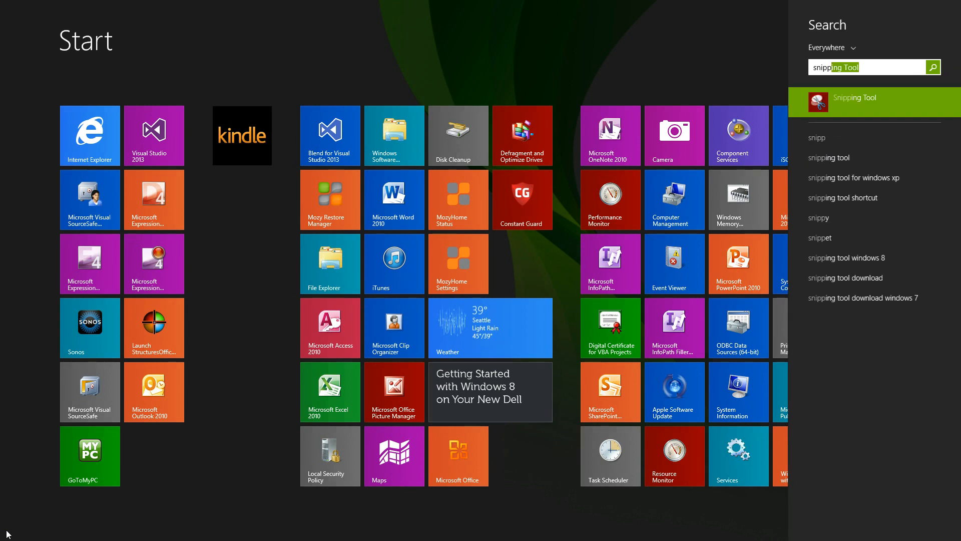
key(Return)
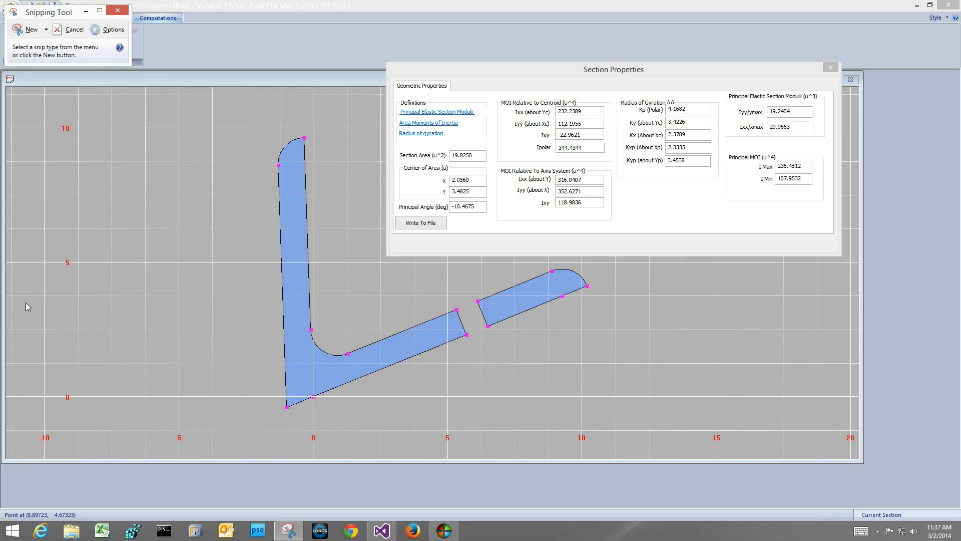
click(30, 32)
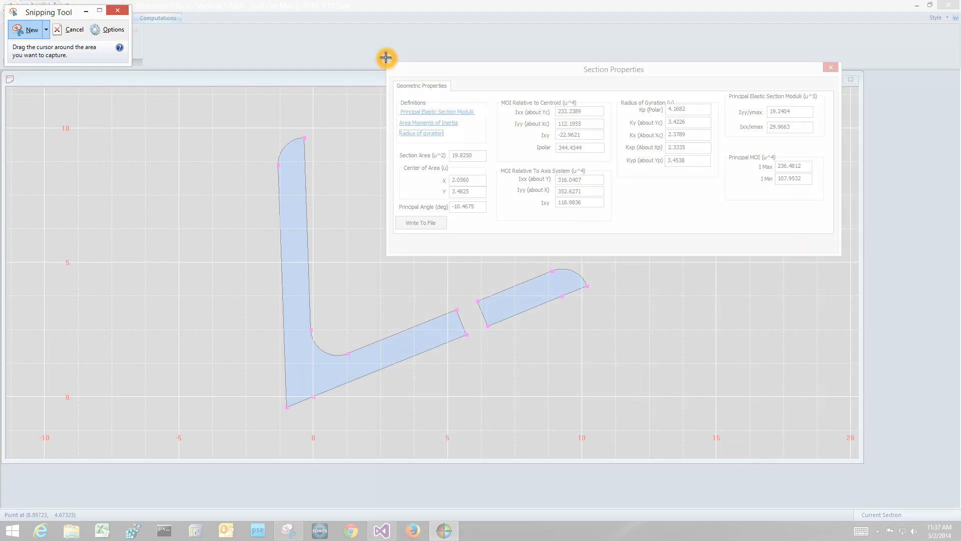
drag(389, 62, 849, 265)
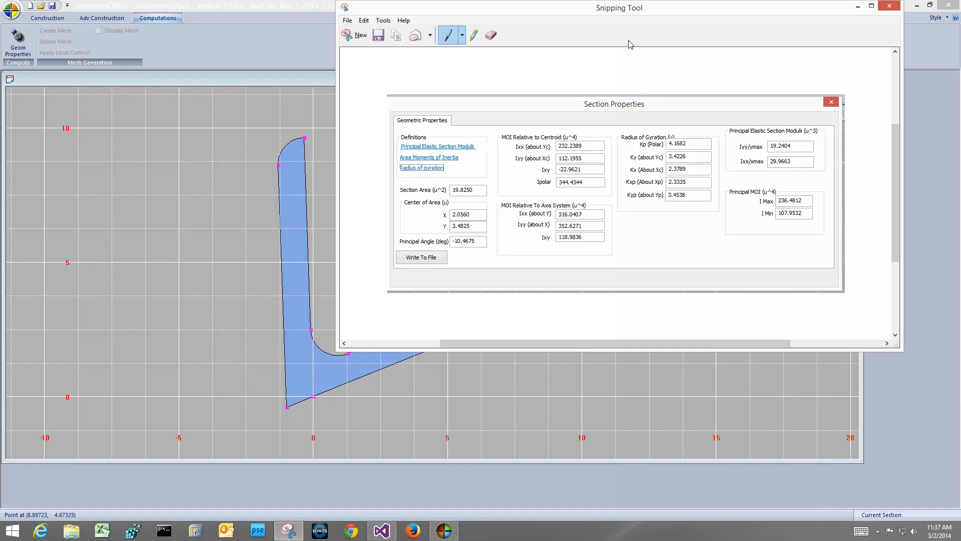
mouse_move(816, 11)
mouse_down()
mouse_move(713, 488)
mouse_move(677, 439)
mouse_up()
Close the section properties and undo the union to restore the separate shapes.
click(827, 68)
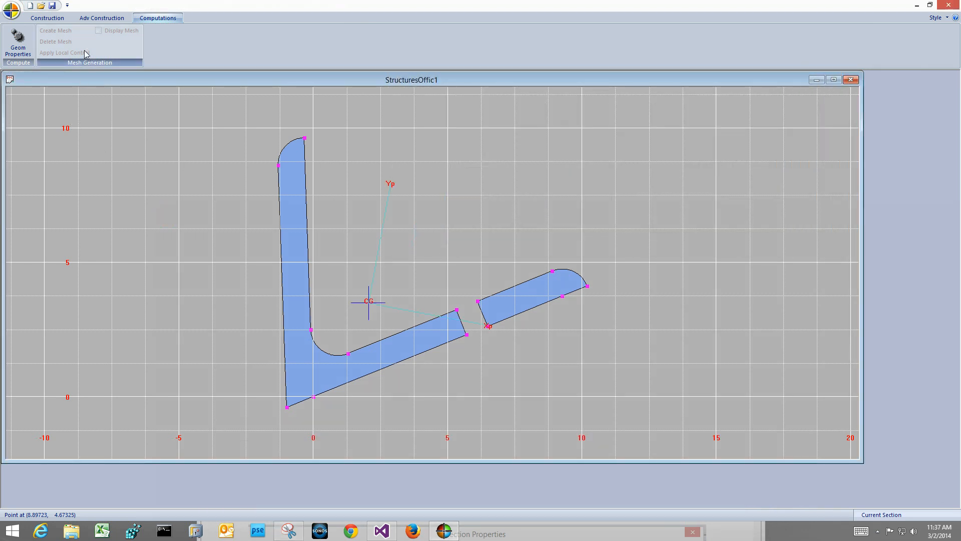
click(65, 18)
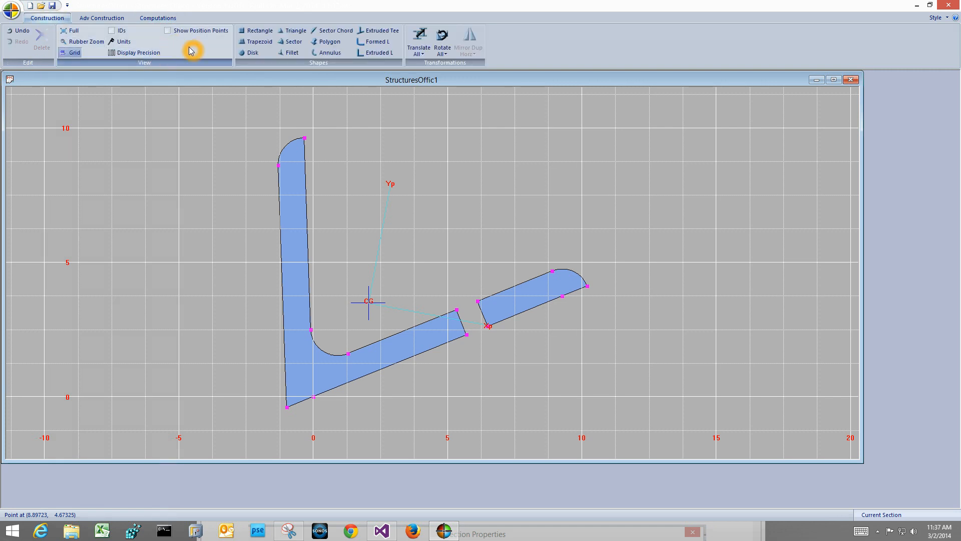
click(102, 18)
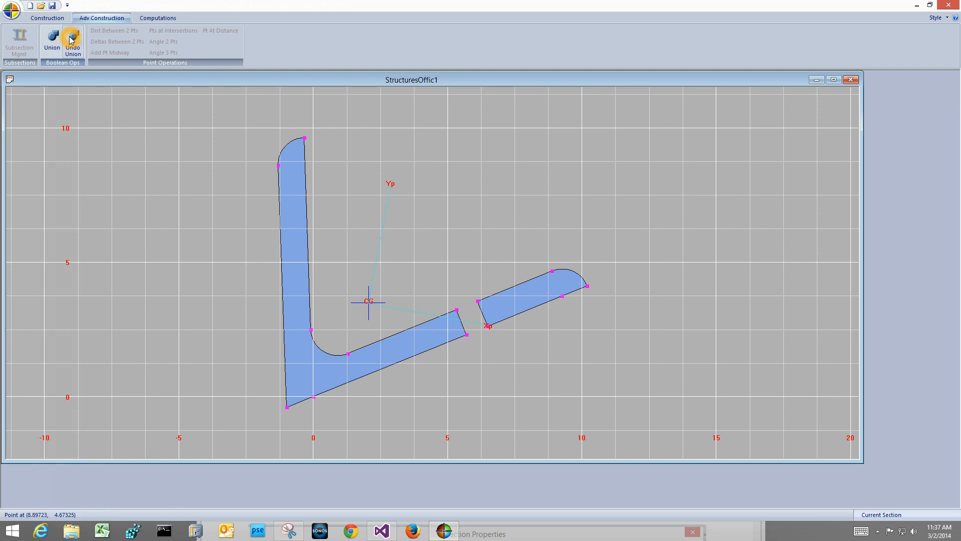
click(72, 40)
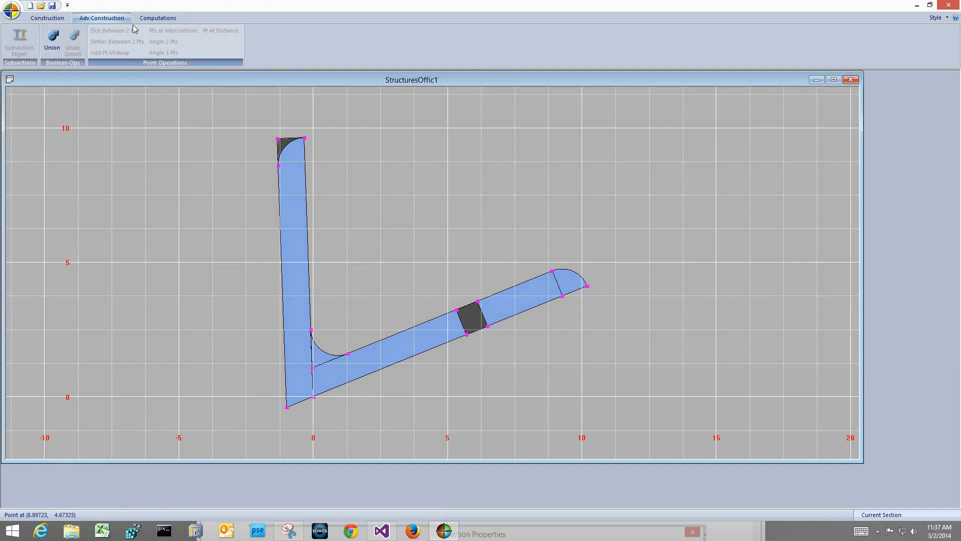
Compute the geometric properties of the separate shapes and place the results window above the lower flange.
click(157, 18)
click(18, 43)
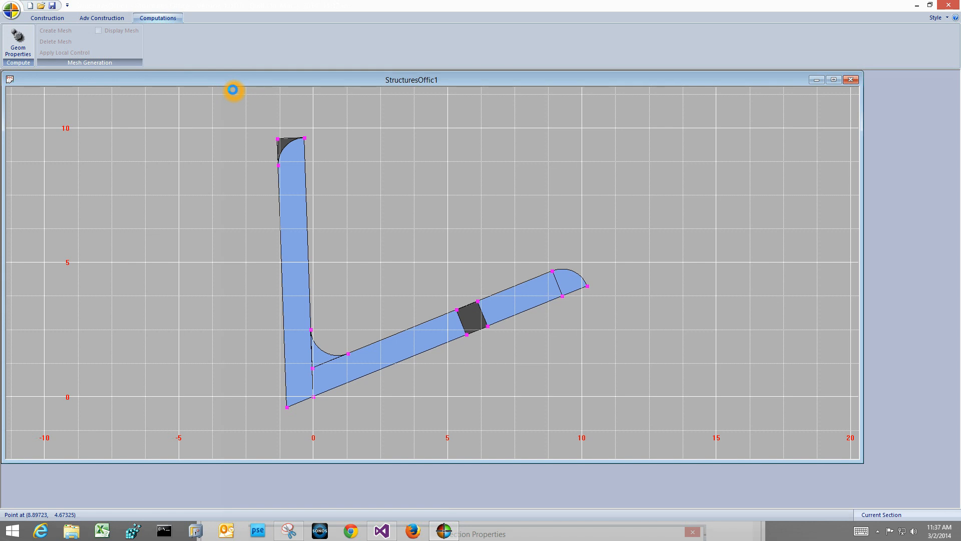
drag(432, 172, 558, 23)
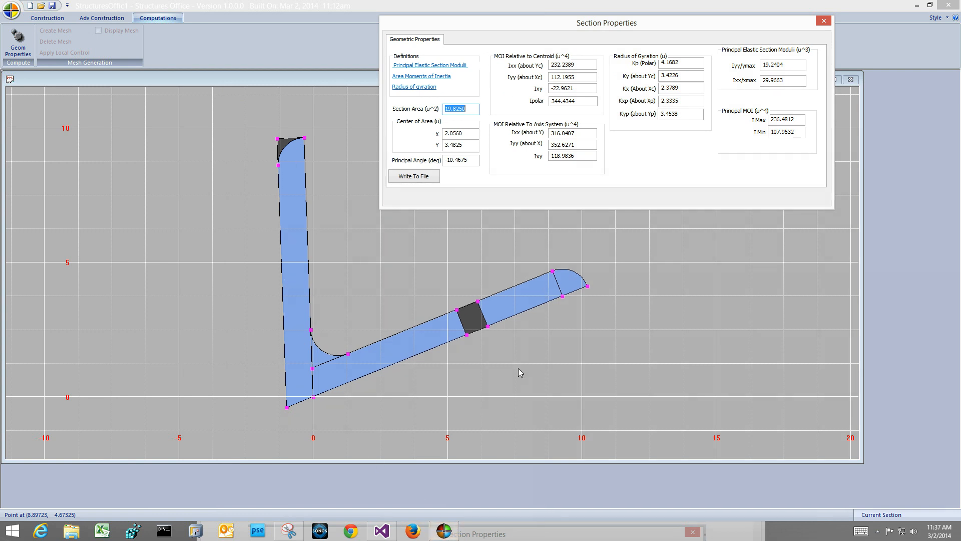
mouse_move(399, 535)
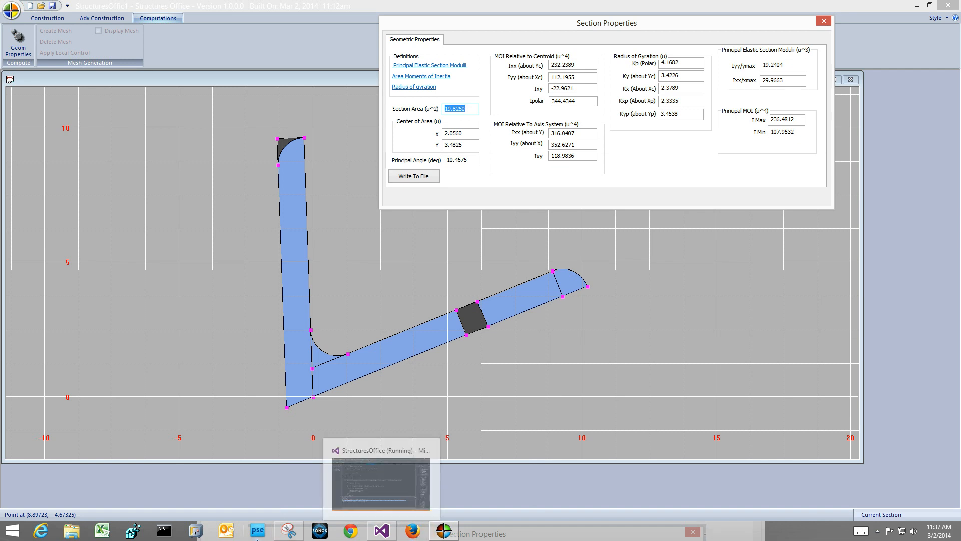
Compare the captured union snip with the separate shapes' section properties, then close the Snipping Tool without saving.
click(289, 530)
drag(393, 442, 359, 175)
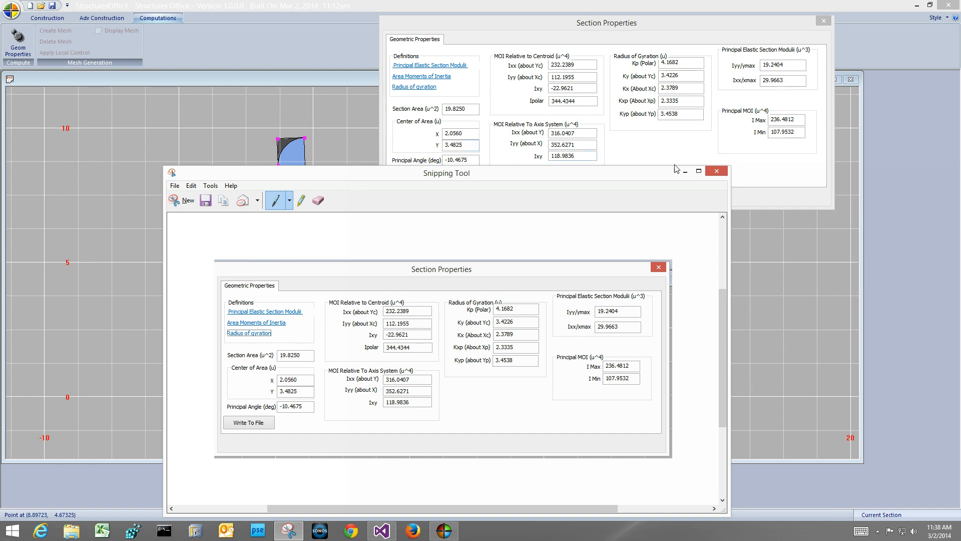
click(710, 173)
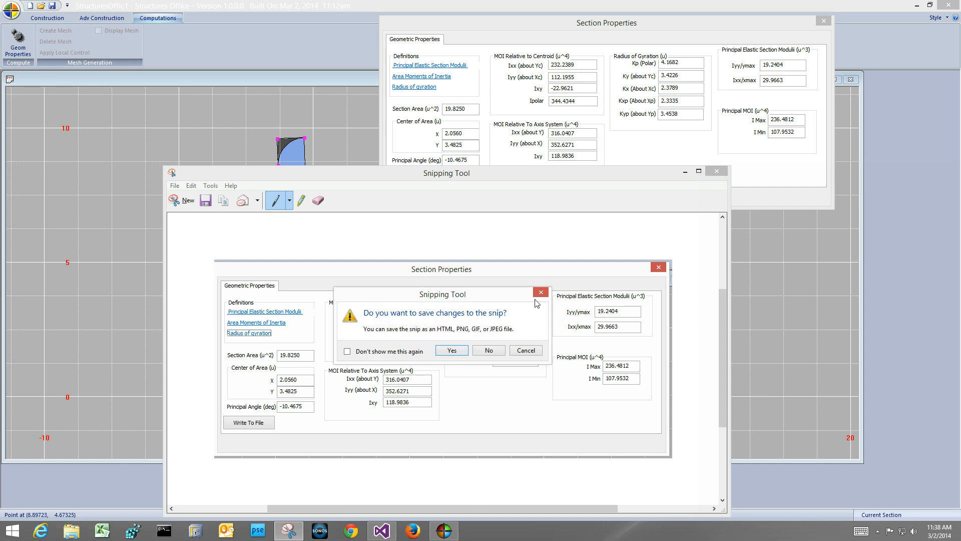
click(489, 351)
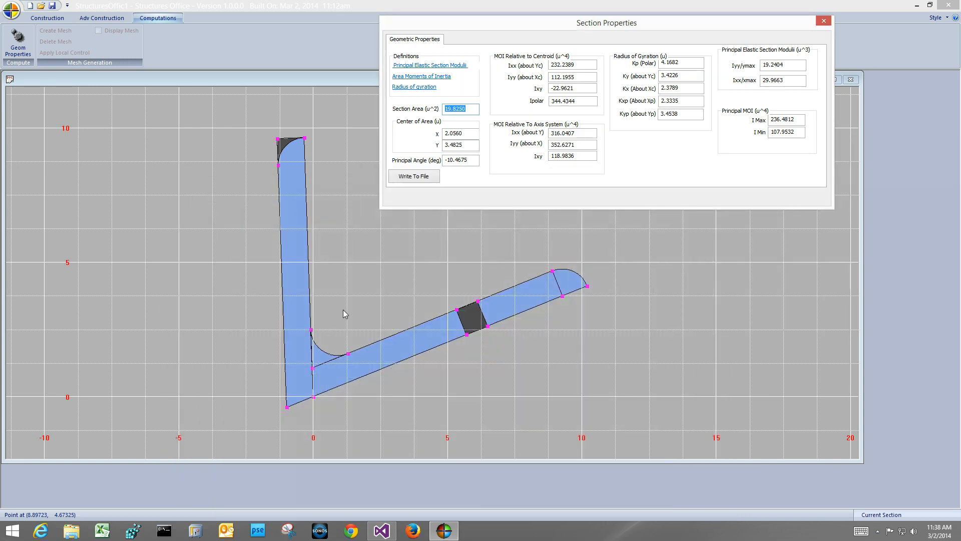
click(345, 366)
click(363, 364)
click(296, 348)
click(299, 224)
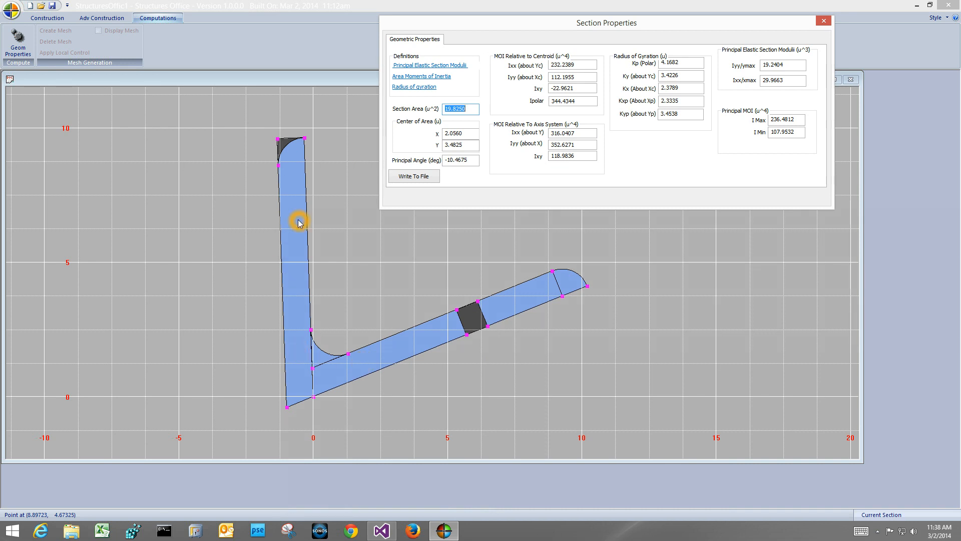
click(468, 318)
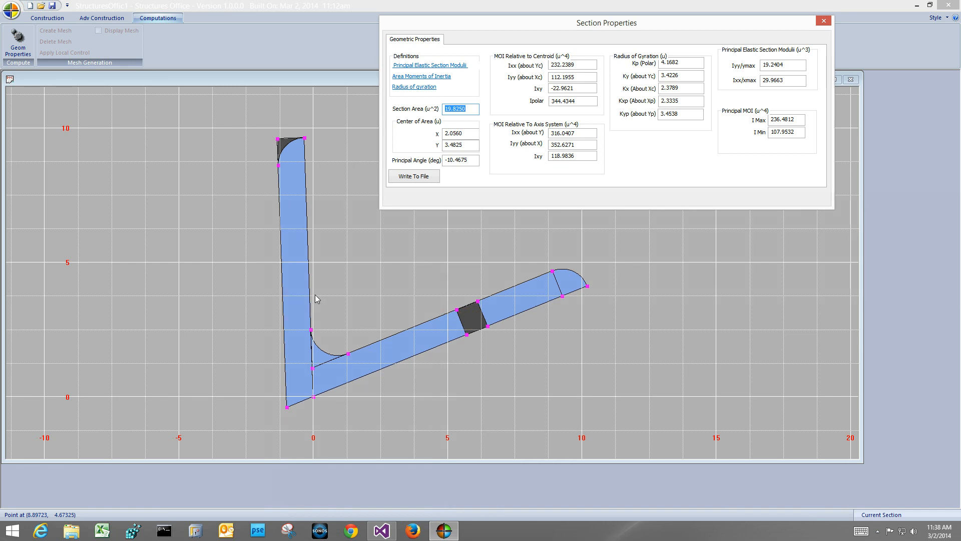
click(283, 232)
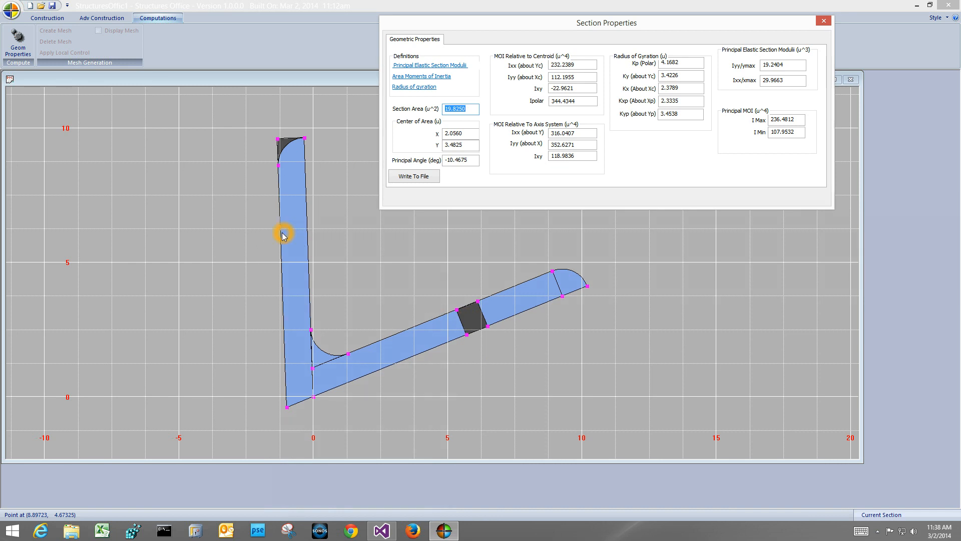
click(521, 307)
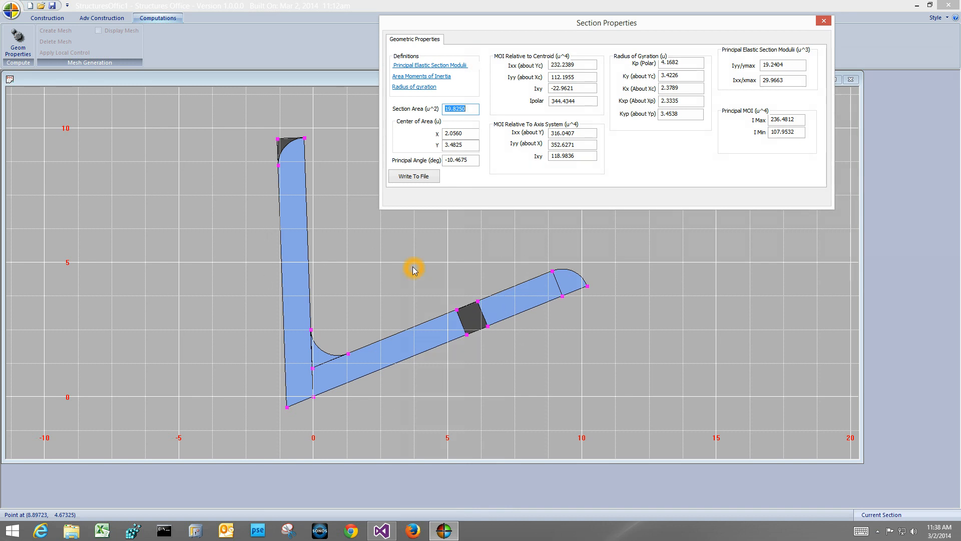
Write the section properties to the file geoprops.xml and close the results window.
click(681, 168)
click(641, 199)
click(408, 176)
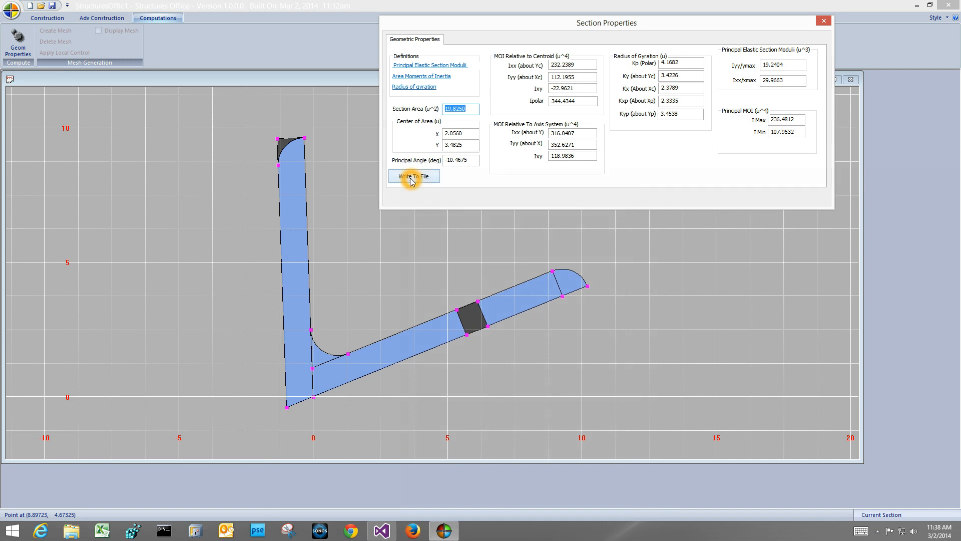
click(456, 226)
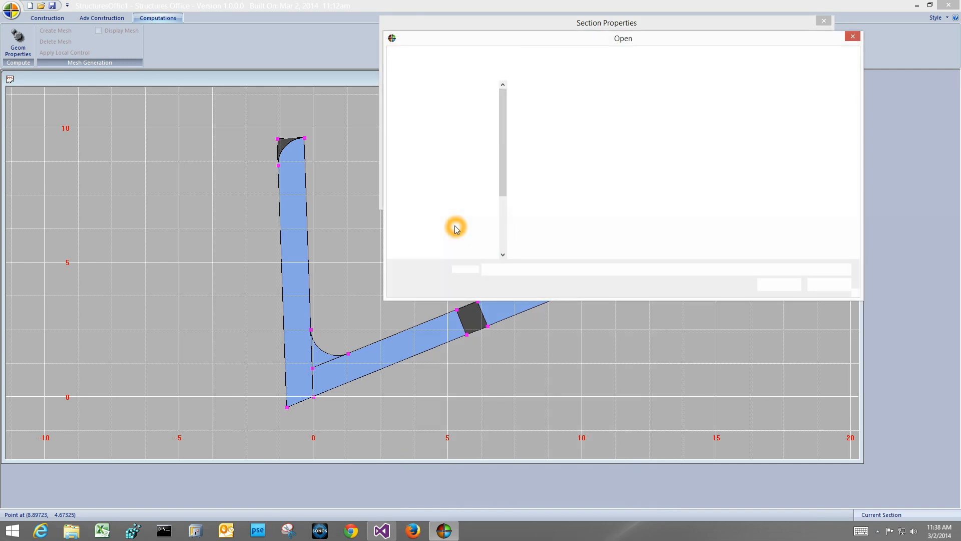
click(515, 48)
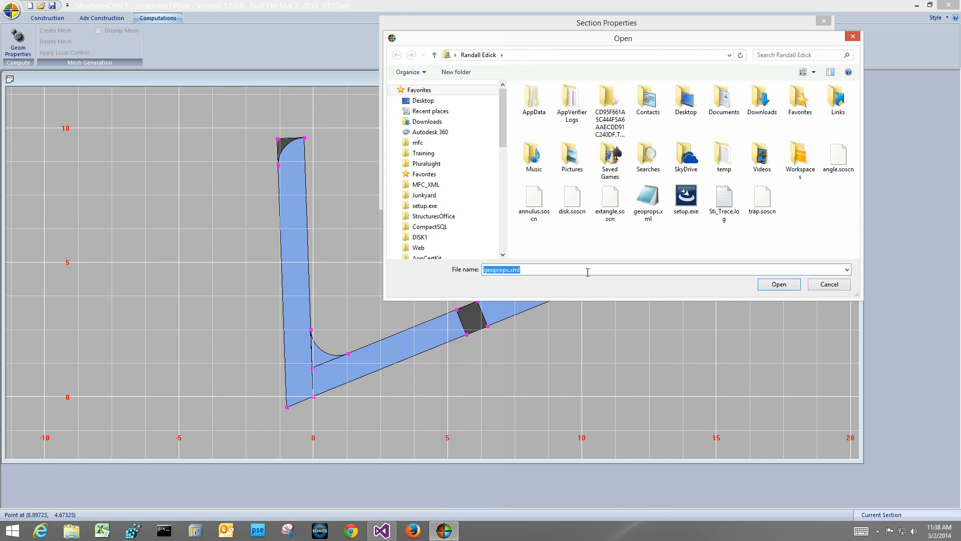
click(785, 285)
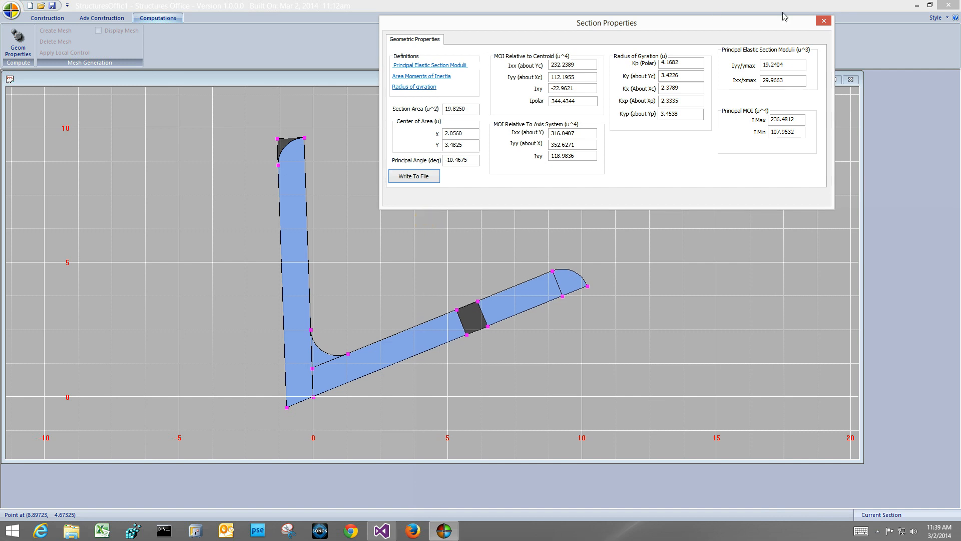
click(824, 21)
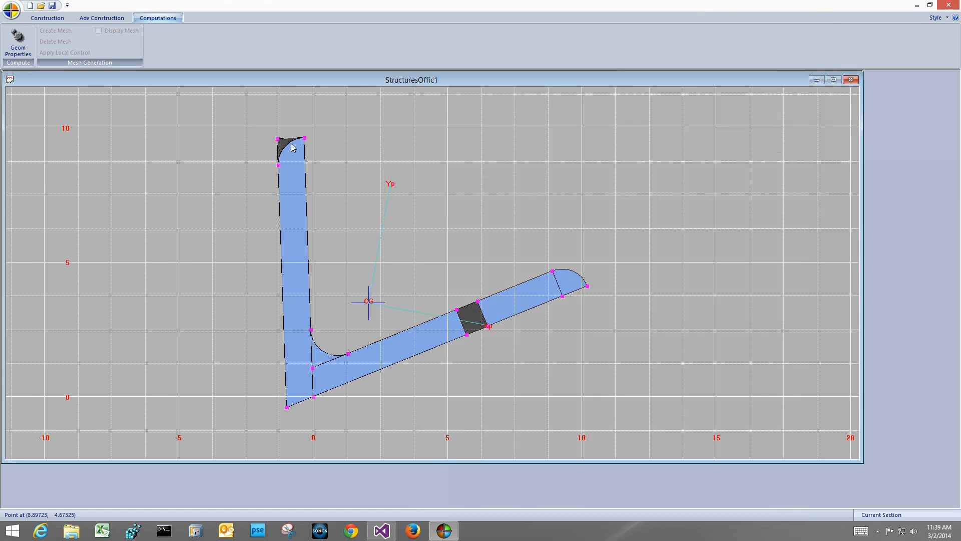
Create a new section document and add a disk with a 2 cm radius at the origin.
click(30, 6)
drag(170, 76, 237, 110)
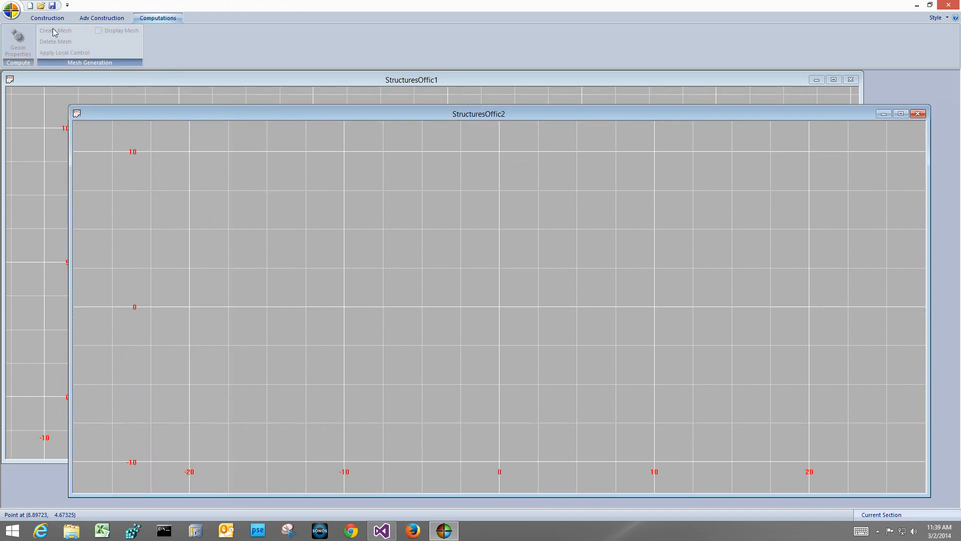
click(47, 18)
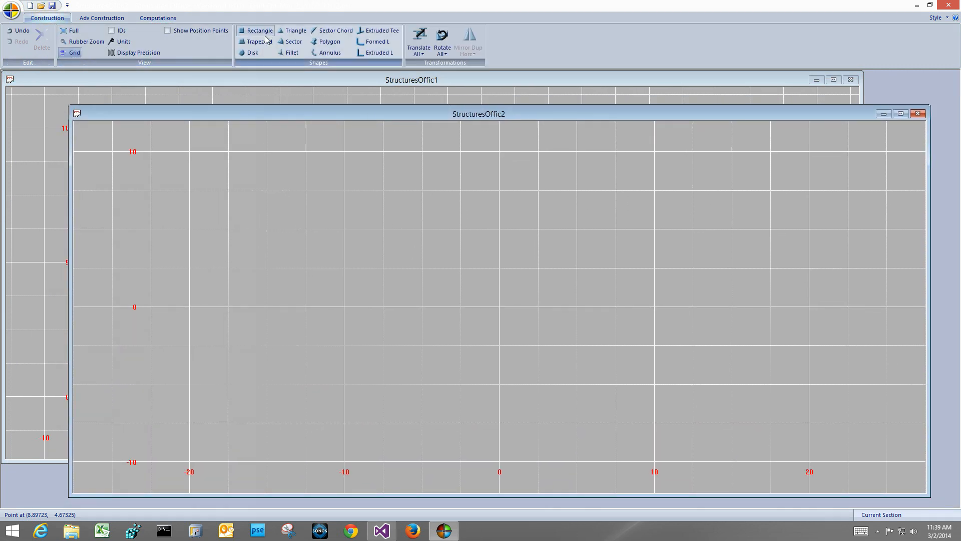
click(254, 53)
double_click(761, 273)
text(2)
click(852, 315)
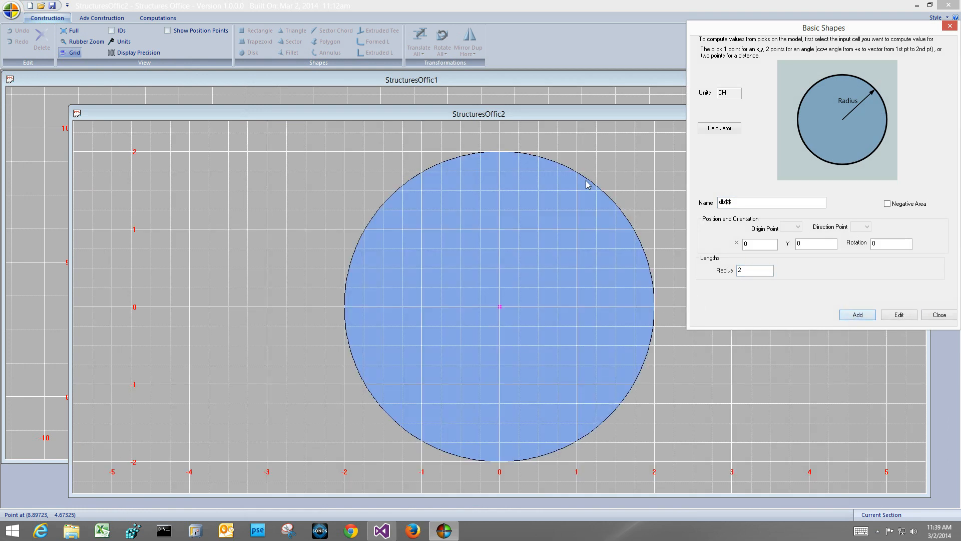
click(939, 314)
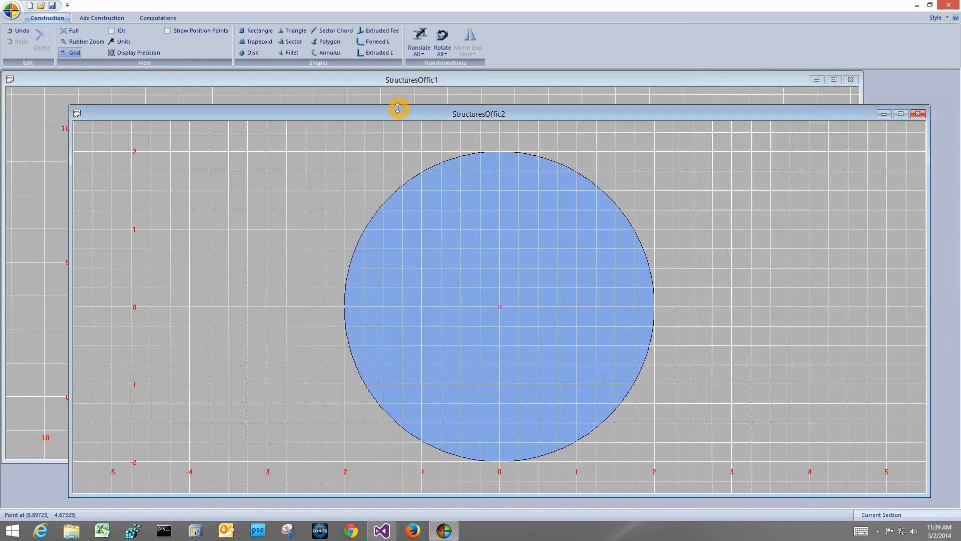
Compute the disk's geometric properties, view them and close the results window.
mouse_move(404, 116)
mouse_down()
mouse_move(542, 240)
mouse_move(418, 112)
mouse_move(392, 112)
mouse_up()
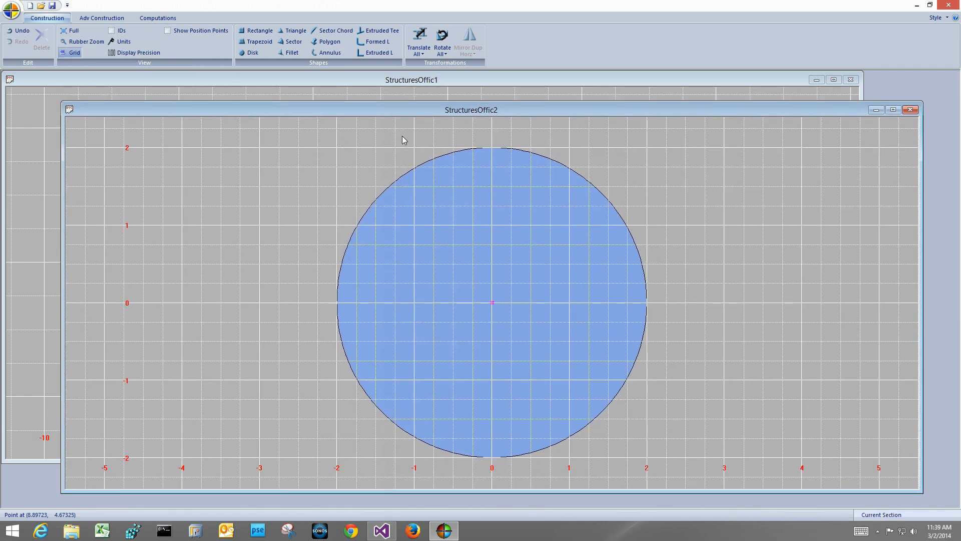
click(153, 18)
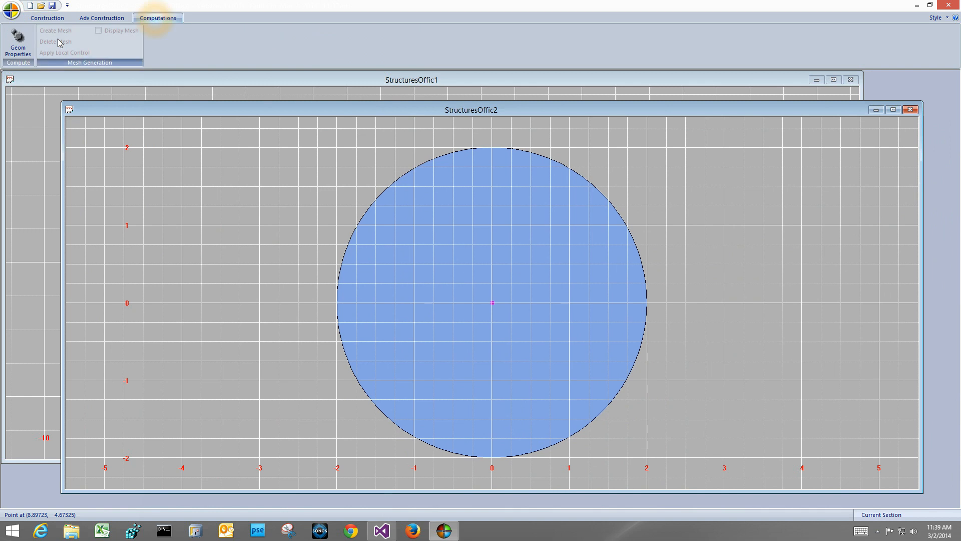
click(455, 225)
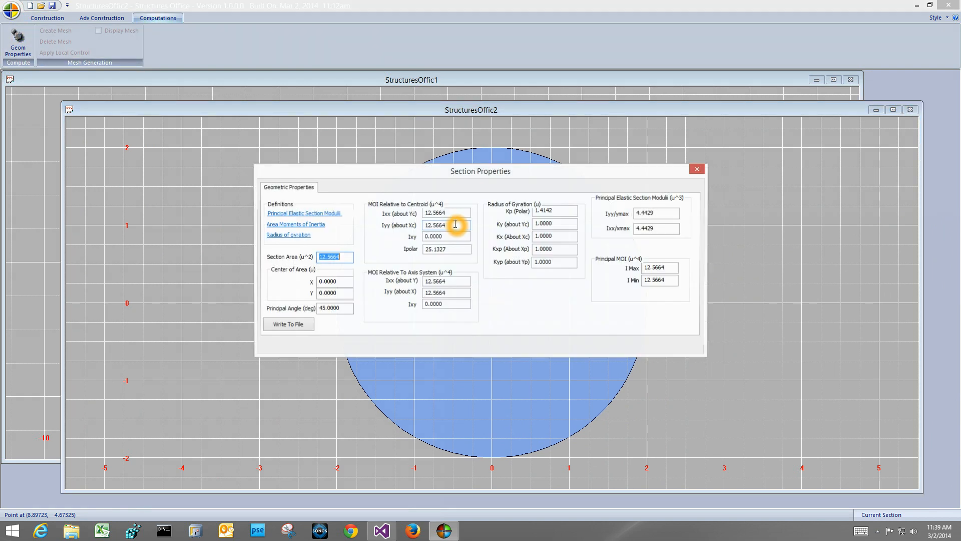
click(698, 169)
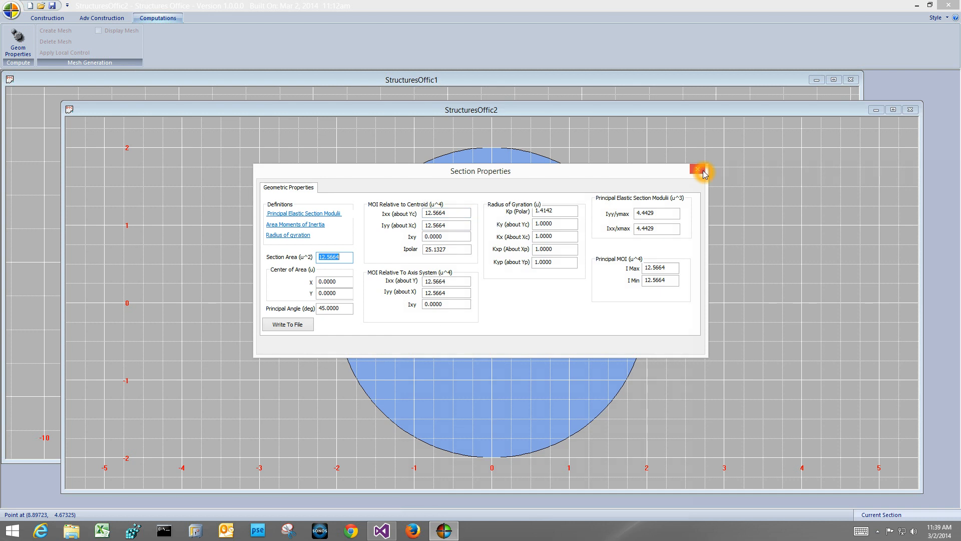
click(703, 174)
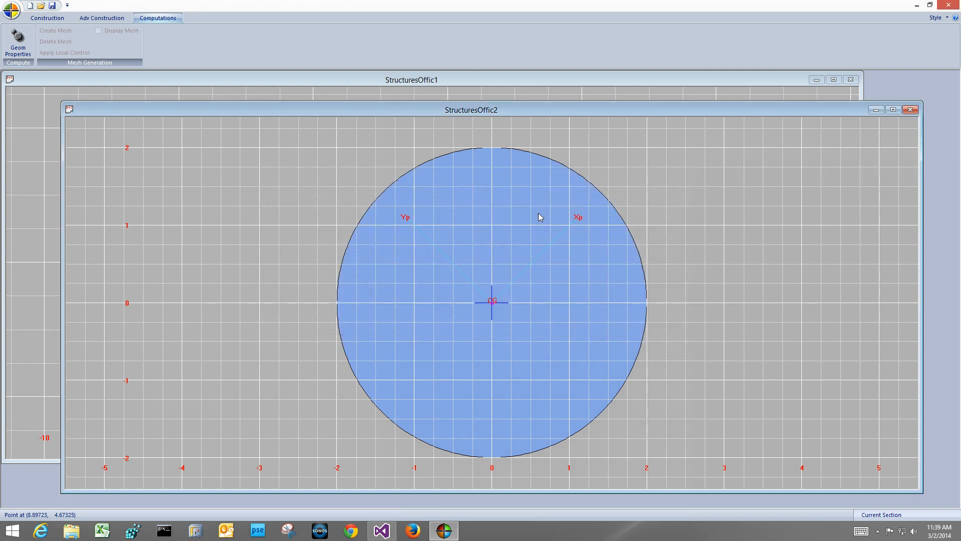
Bring the document window with the two-flange section back to the front.
click(517, 83)
click(416, 85)
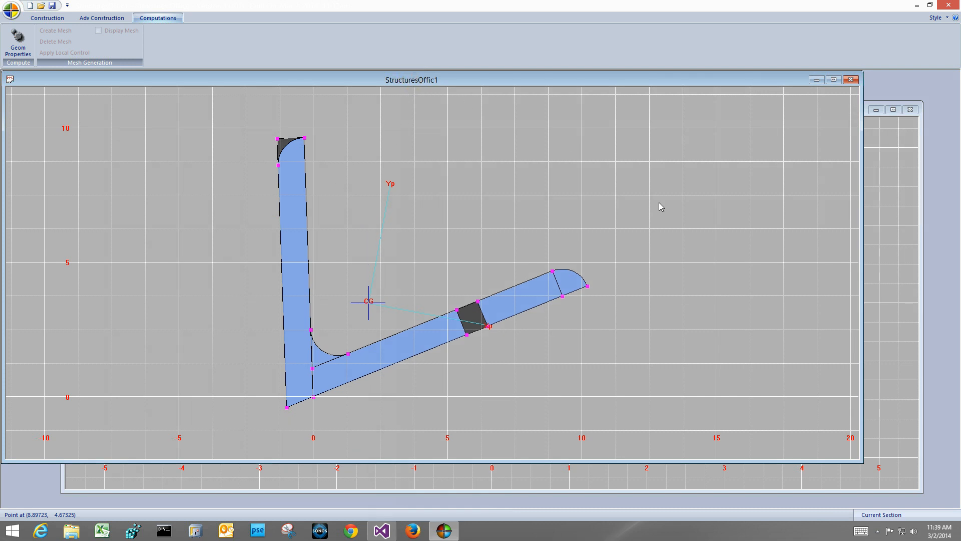
click(58, 24)
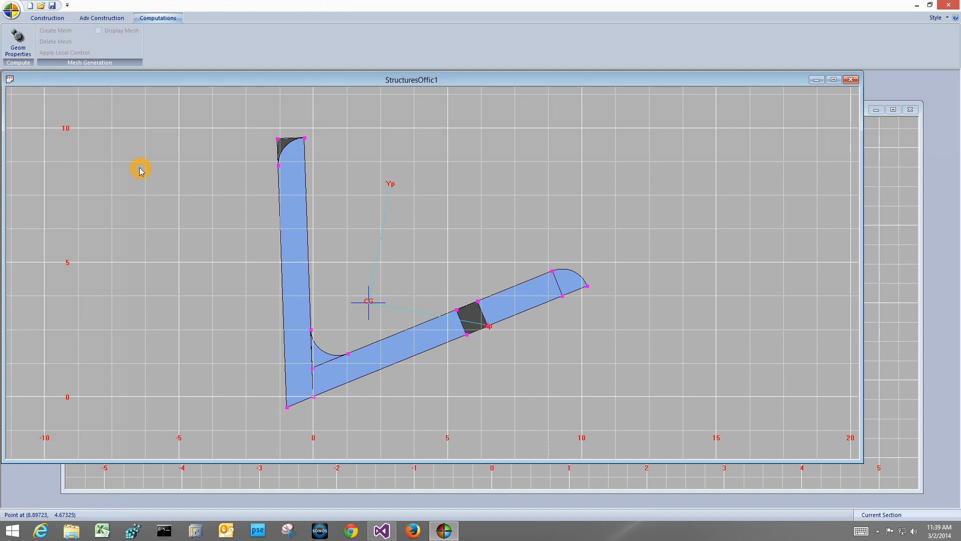
click(288, 193)
click(134, 100)
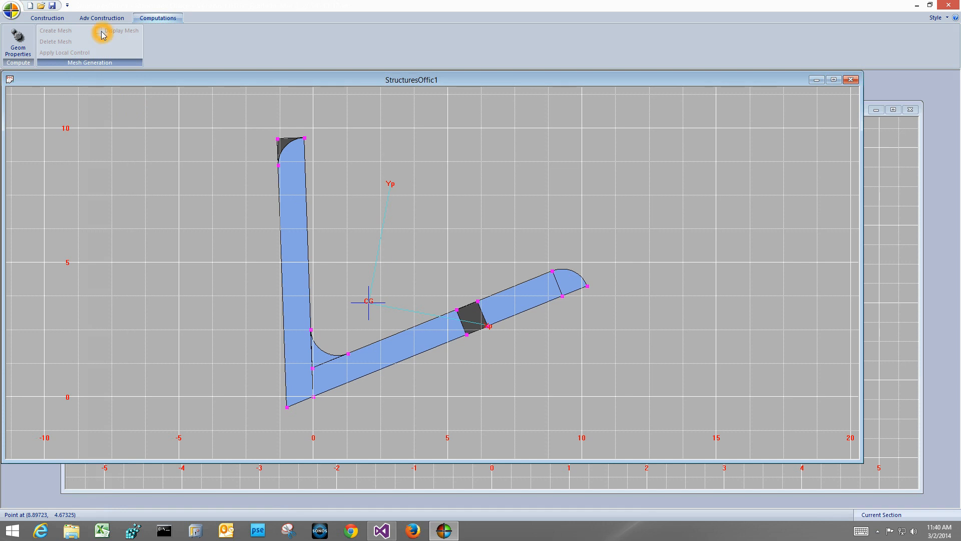
click(147, 99)
click(194, 169)
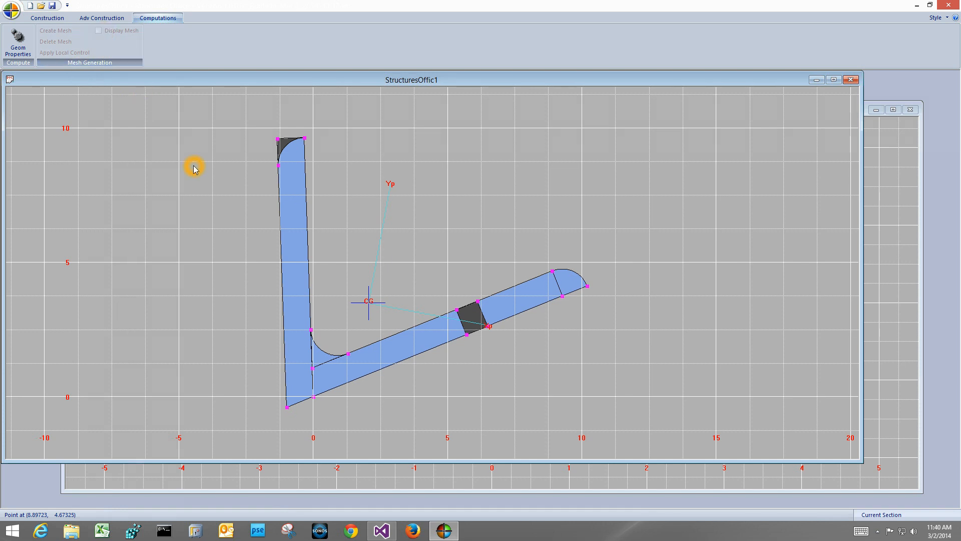
click(230, 228)
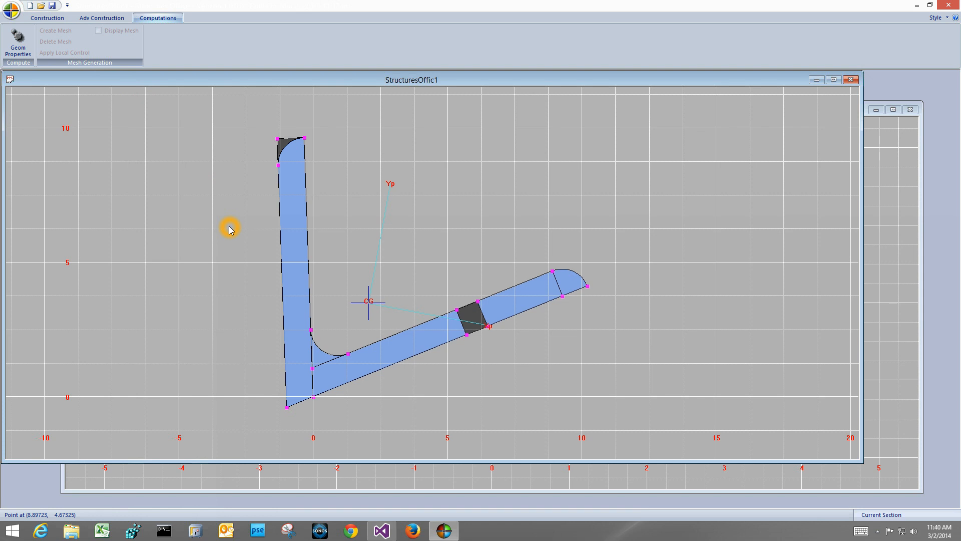
Pan the two-flange section view horizontally and vertically, then zoom it out and back in.
key(Left)
key(Left)
key(Left)
key(Left)
key(Left)
key(Right)
key(Right)
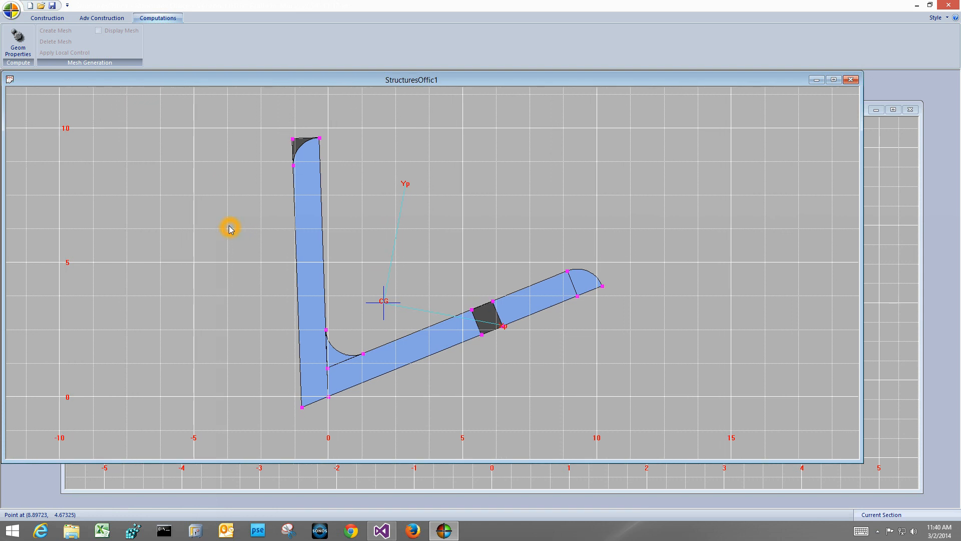
key(Down)
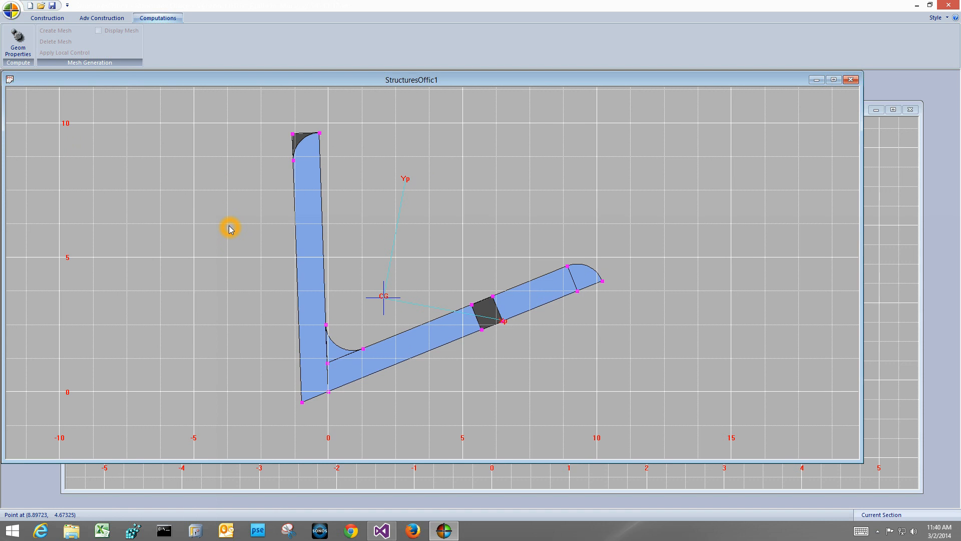
key(minus)
key(minus)
key(minus)
key(minus)
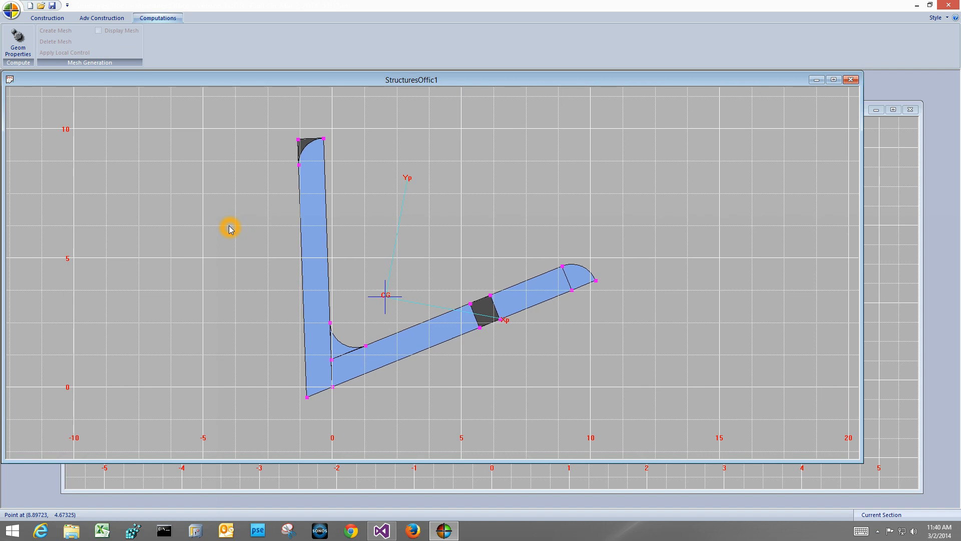
key(plus)
key(plus)
key(plus)
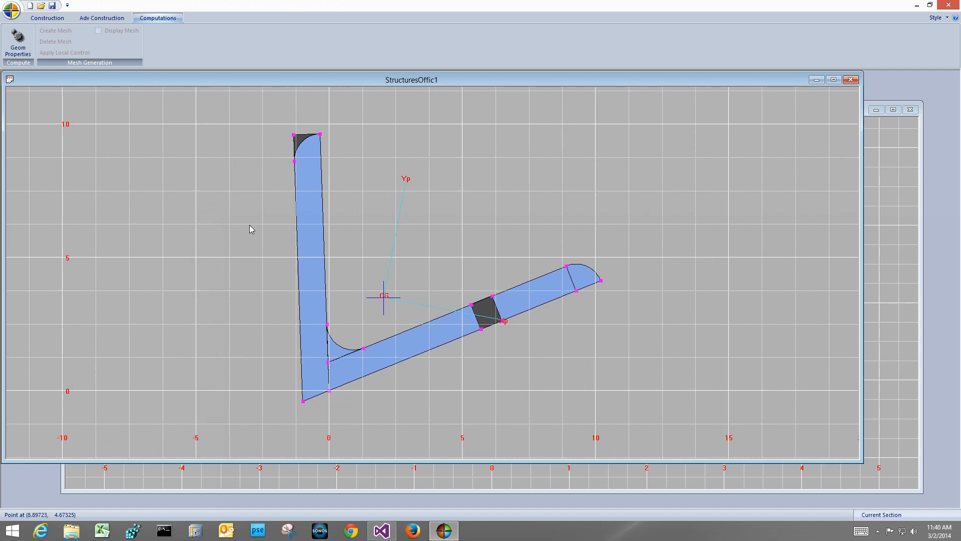
Identify the upper flange shape by picking it in the section drawing.
click(302, 227)
click(79, 182)
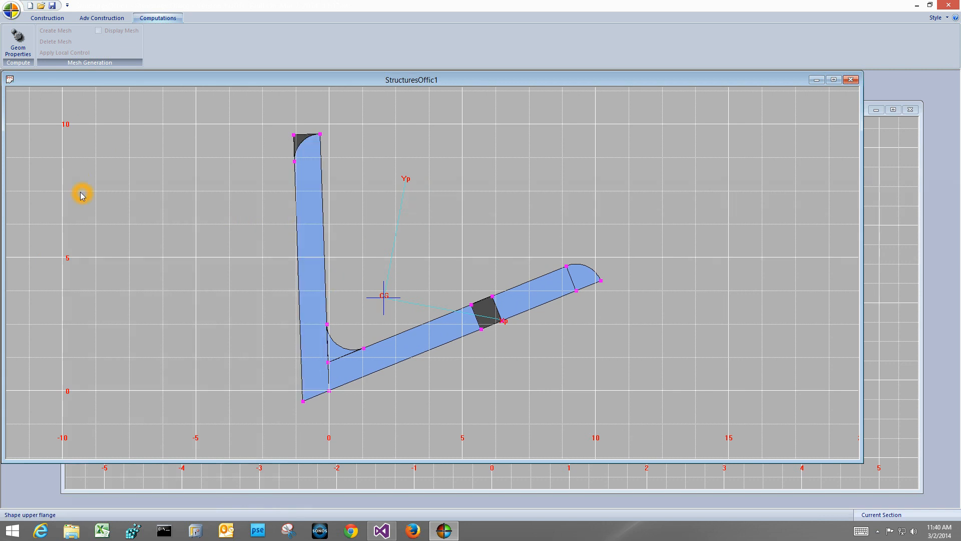
click(52, 39)
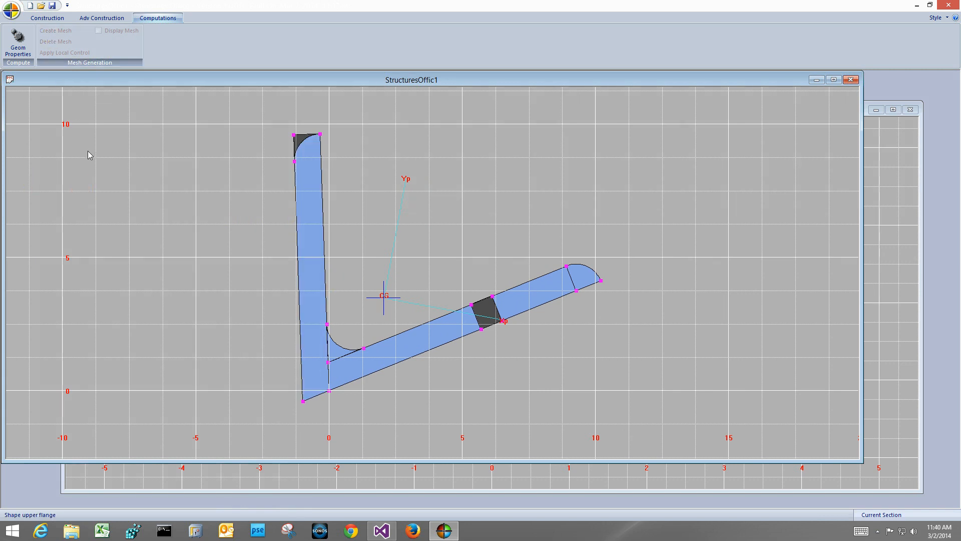